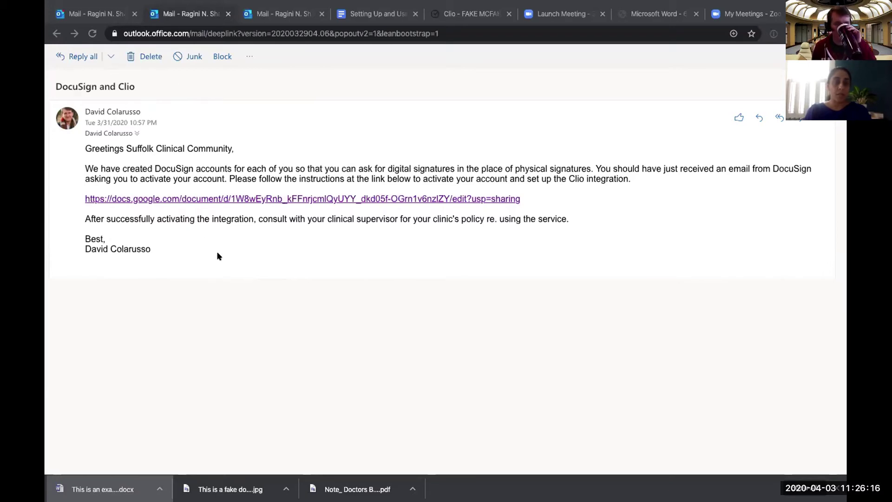
Open the Setting Up and Using DocuSign in Clio guide, then go back to the activation email.
left_click(313, 199)
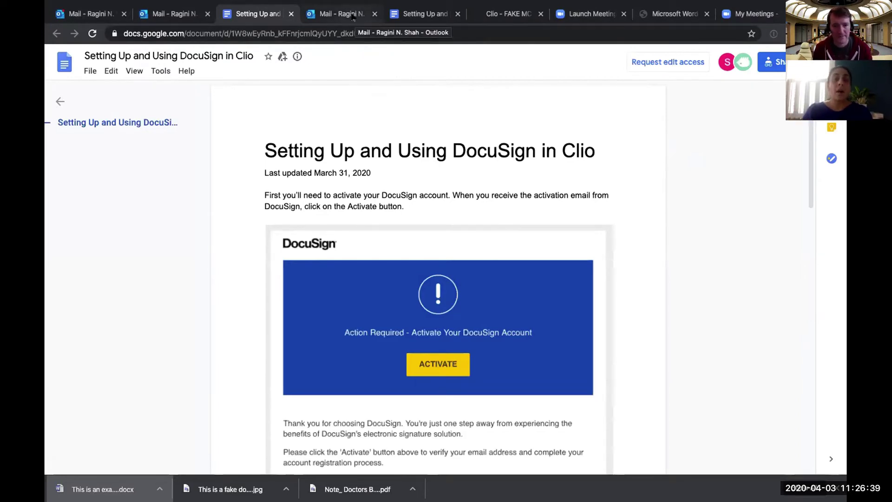
left_click(353, 17)
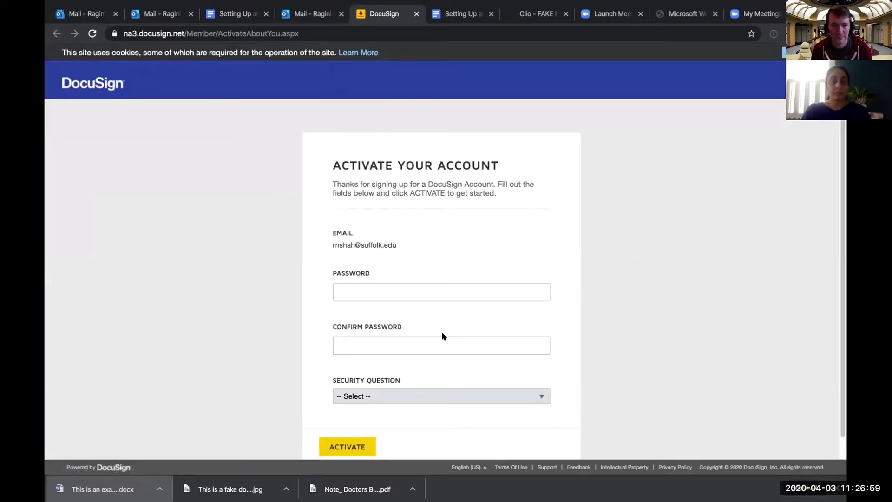
Enter and confirm a new account password and choose a password-recovery security question.
left_click(373, 290)
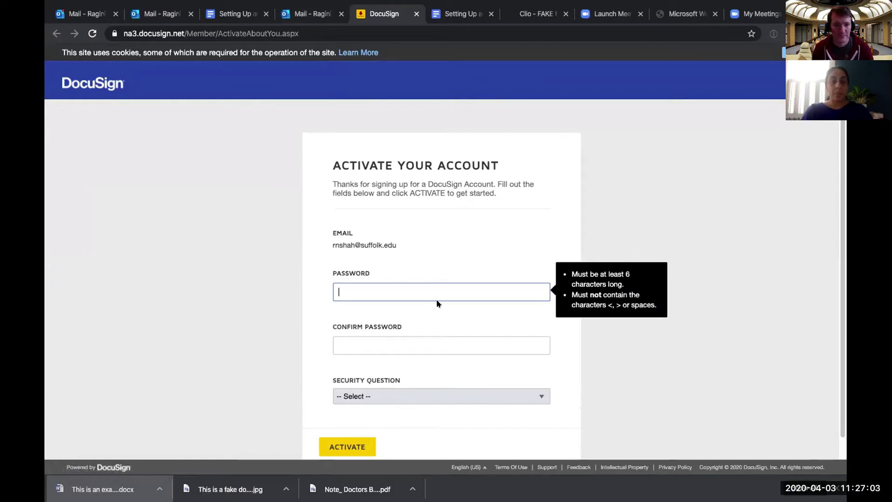
type("•")
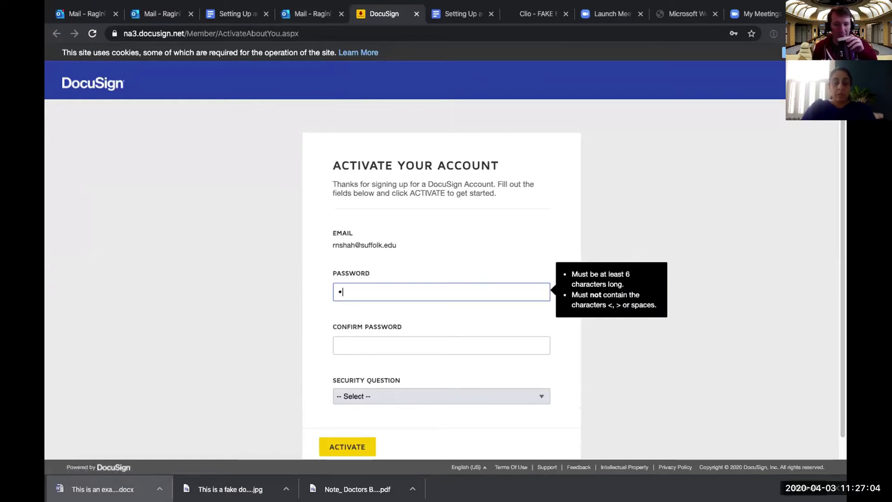
type("•••••••")
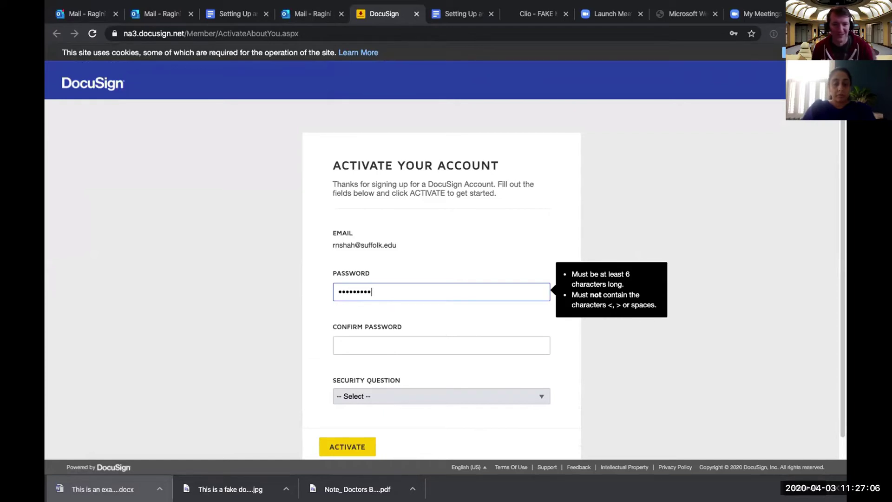
left_click(338, 345)
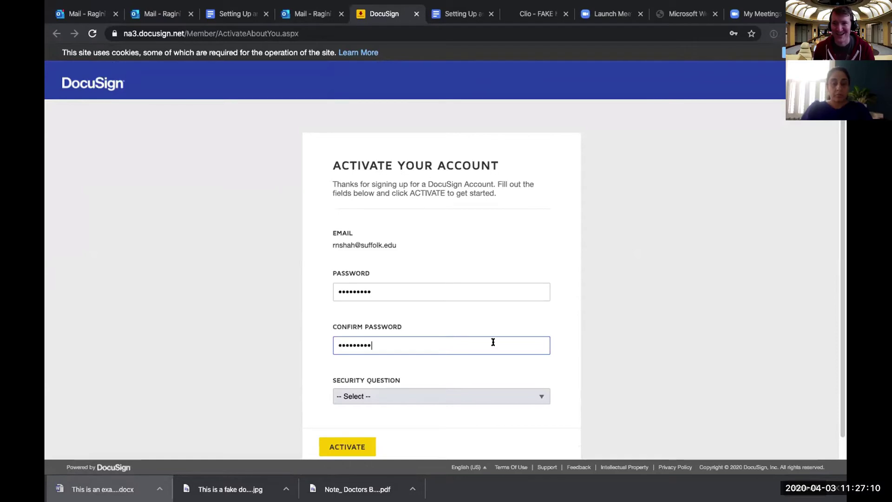
left_click(538, 400)
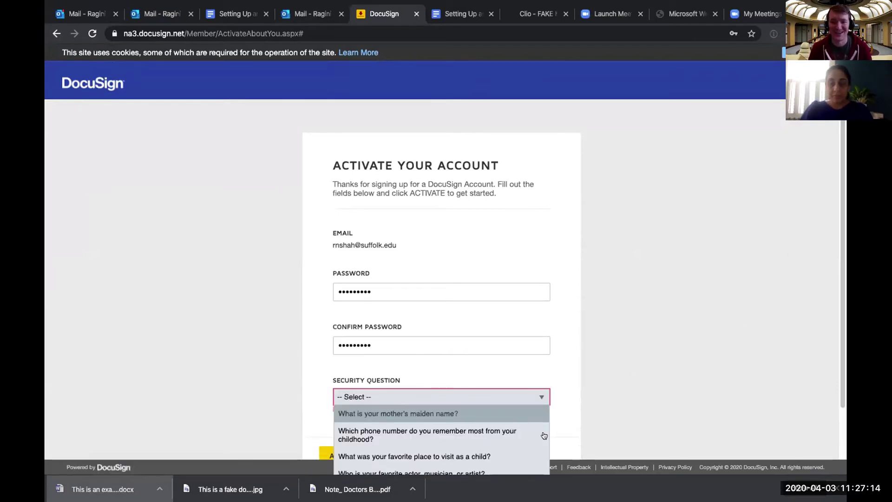
left_click(610, 419)
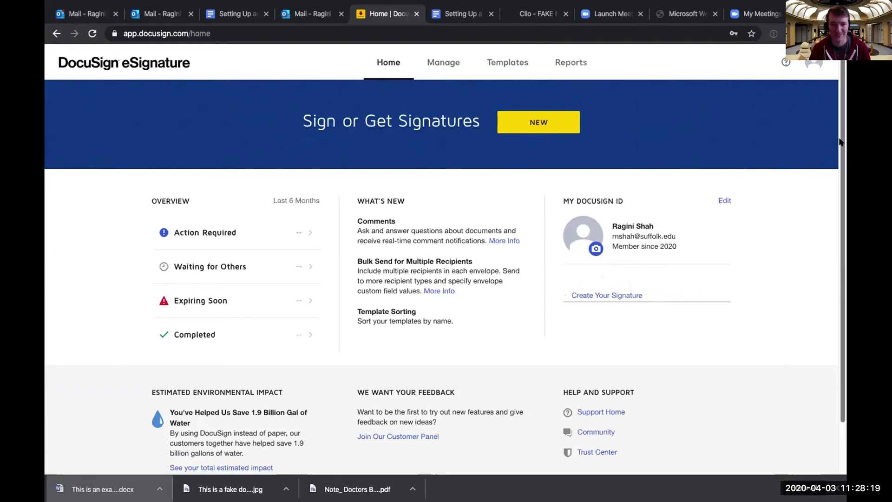
Start creating a signature from My DocuSign ID on the home dashboard.
scroll(840, 141, "down", 1)
scroll(840, 141, "down", 1)
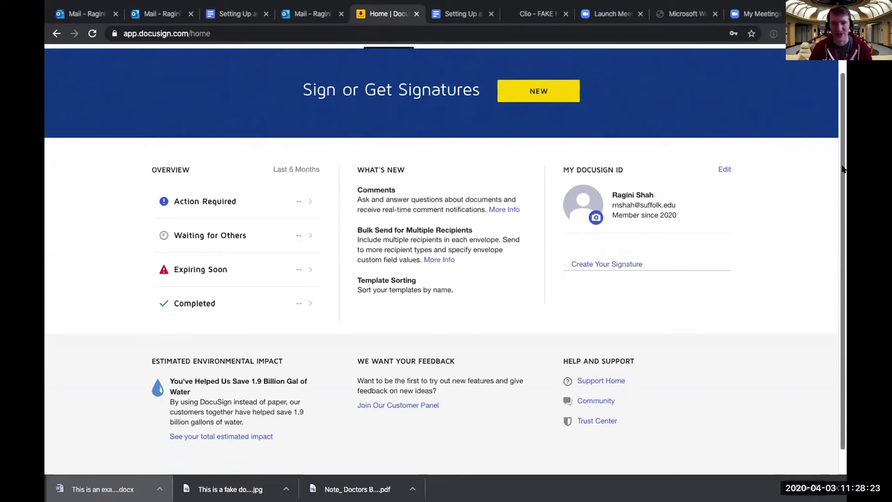
scroll(842, 169, "down", 1)
scroll(834, 97, "up", 2)
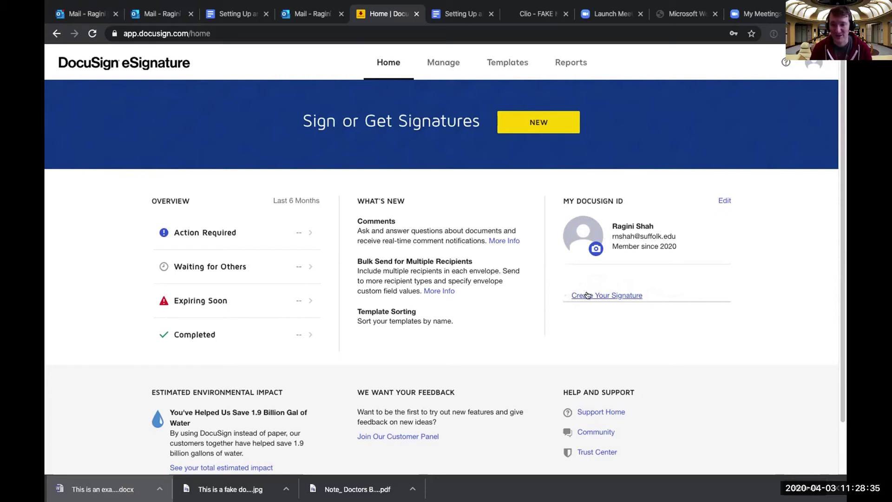
left_click(587, 295)
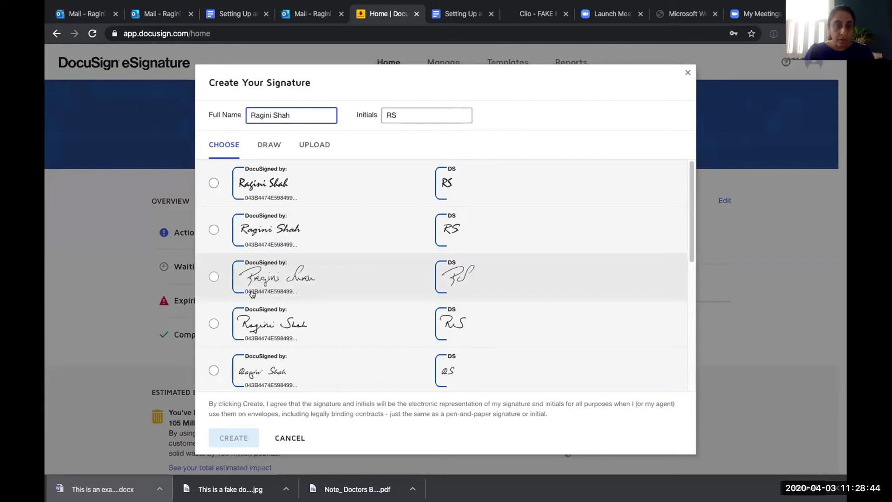
Save the fifth signature style as the signature and initials, then open profile settings.
left_click(260, 376)
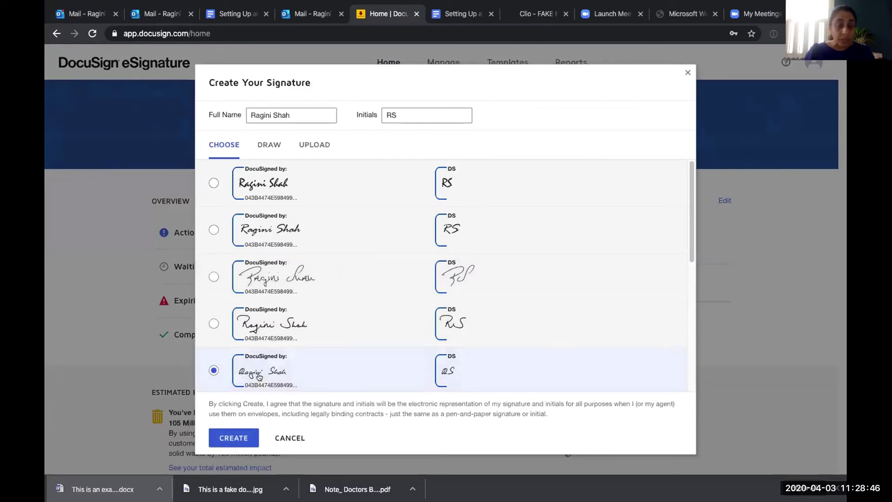
left_click(215, 438)
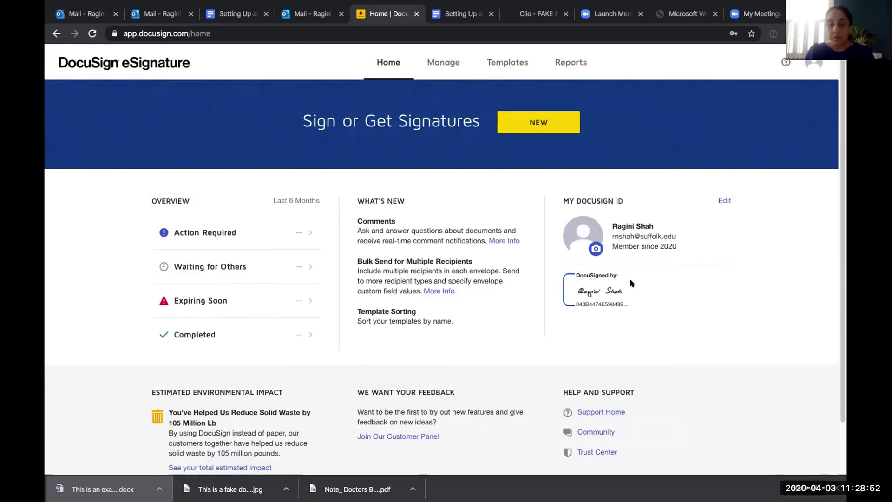
left_click(724, 200)
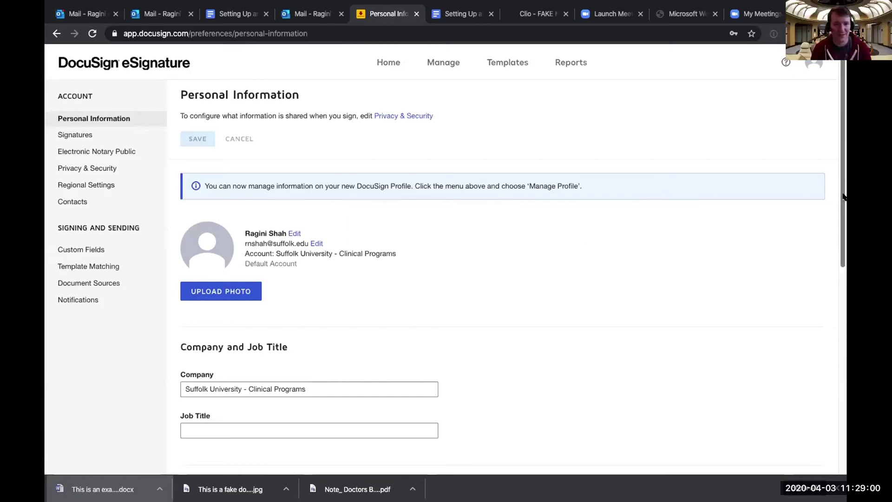
On the Signatures page, edit the saved signature in Draw mode.
scroll(840, 200, "down", 1)
scroll(697, 176, "up", 1)
left_click(73, 136)
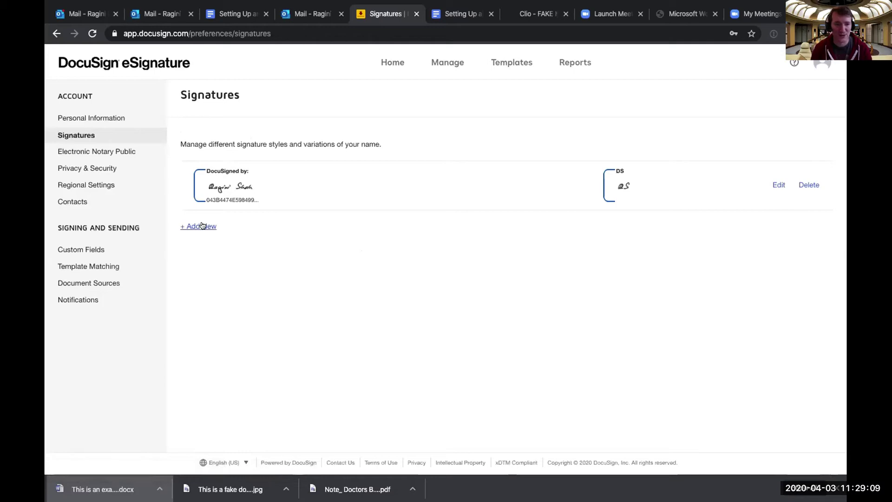
left_click(779, 185)
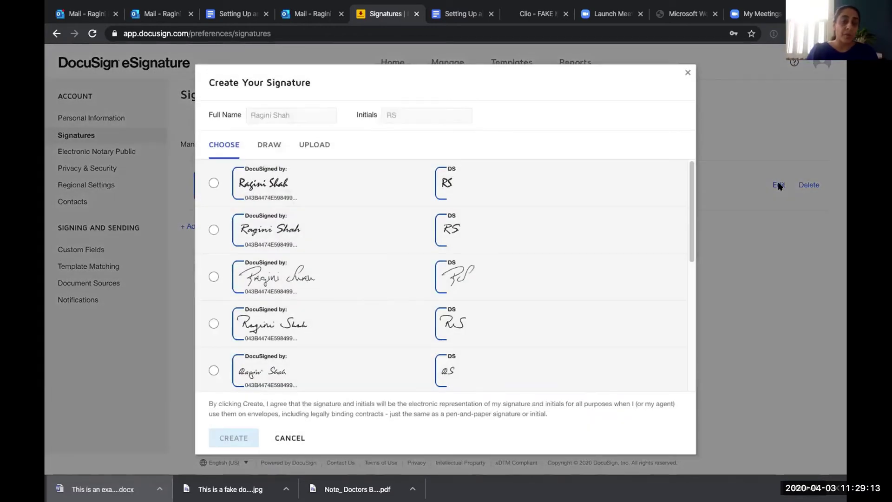
left_click(269, 145)
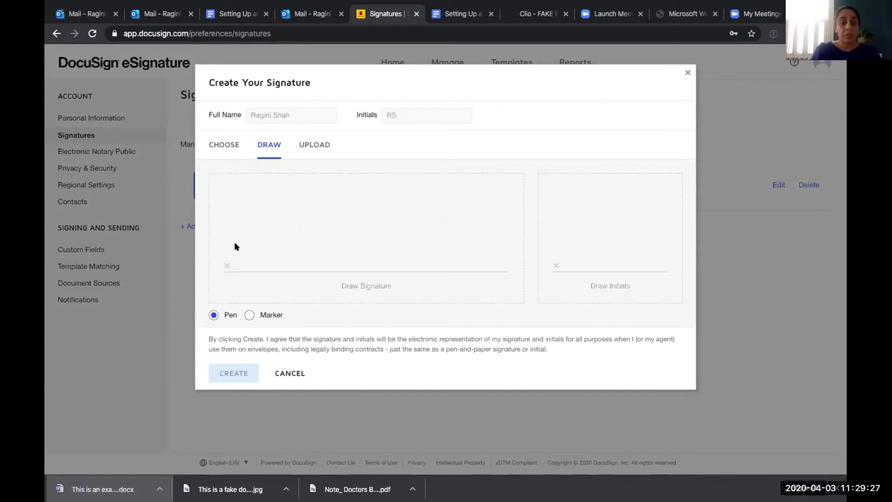
Draw the signature and initials by hand and save them.
left_click_drag(237, 246, 314, 248)
left_click(273, 244)
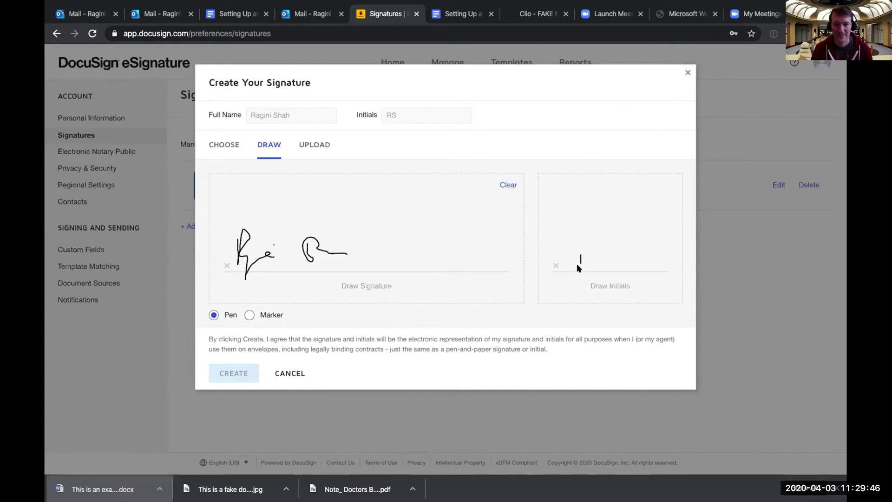
left_click_drag(578, 261, 595, 267)
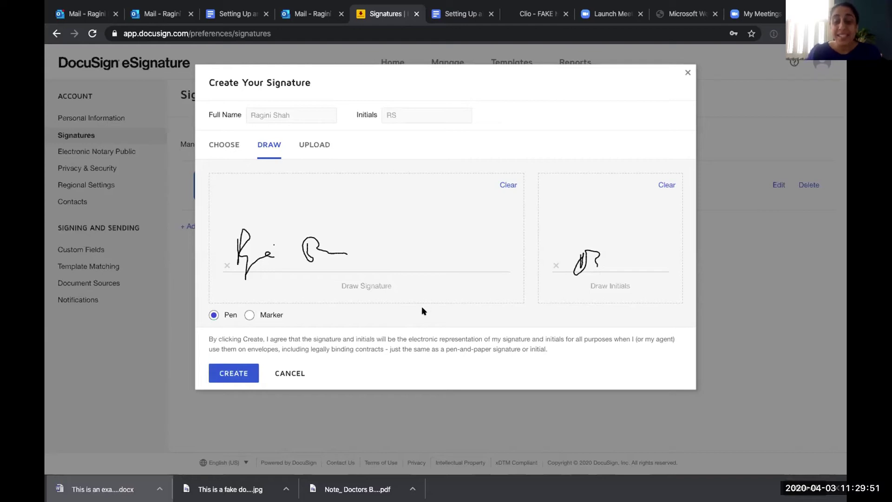
left_click(229, 373)
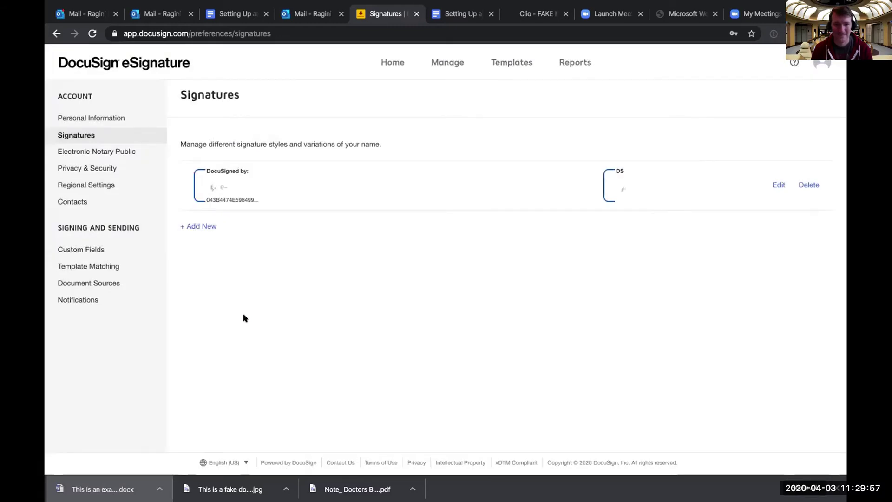
left_click(202, 227)
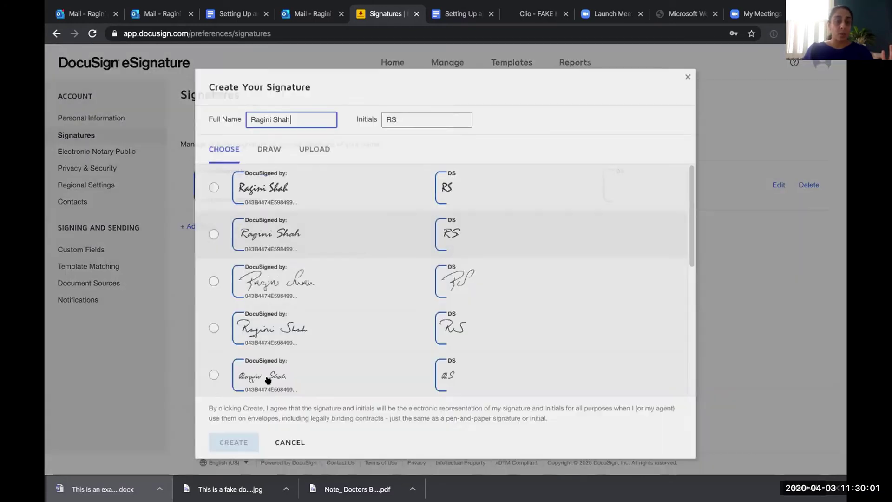
left_click(271, 372)
left_click(235, 429)
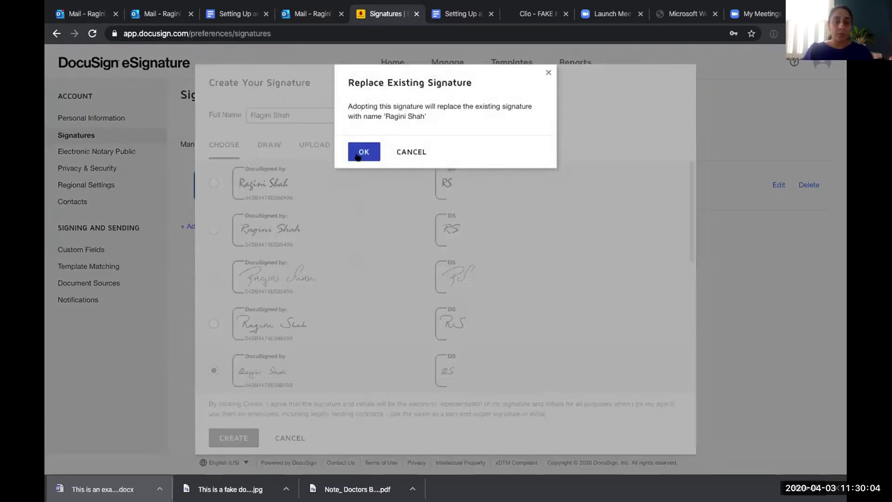
left_click(364, 152)
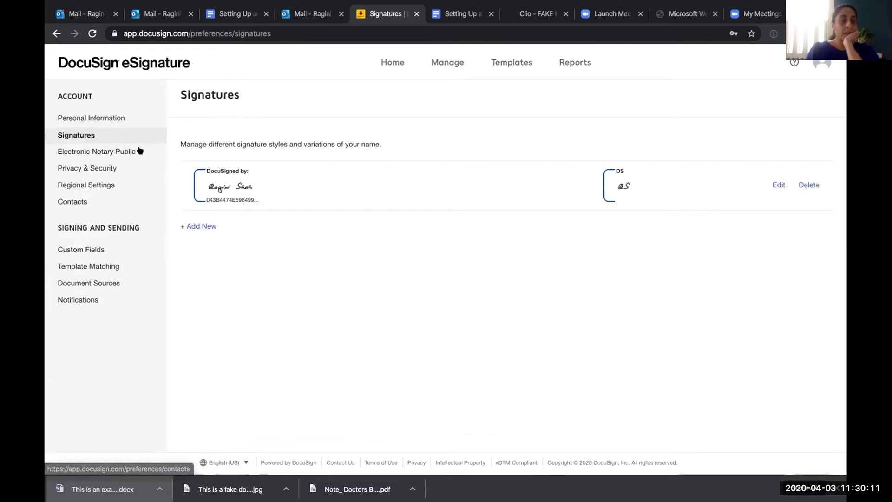
left_click(392, 63)
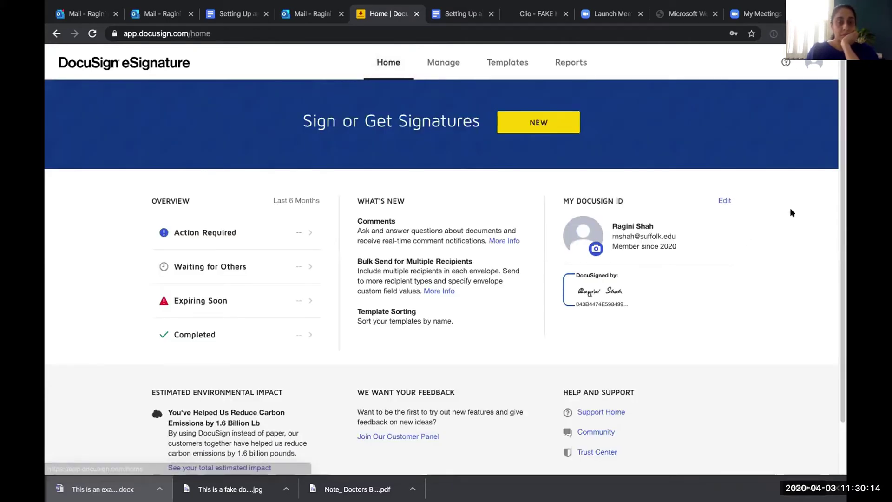
left_click_drag(842, 167, 842, 214)
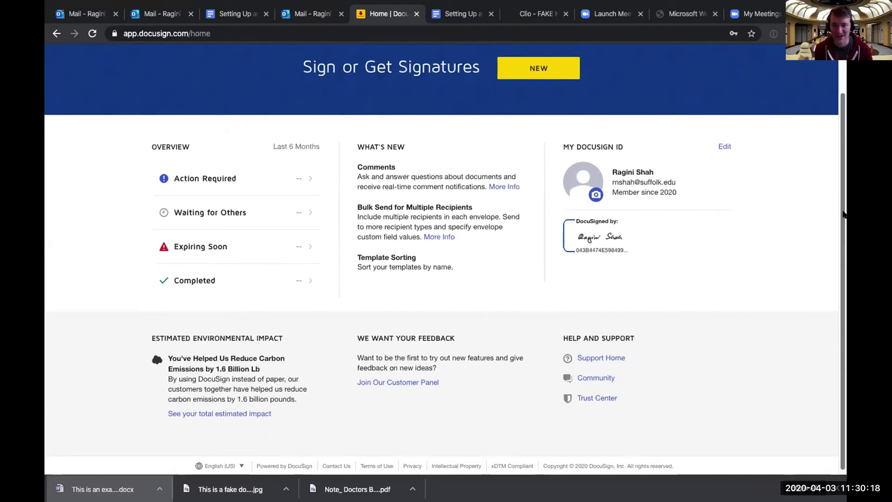
scroll(843, 211, "up", 2)
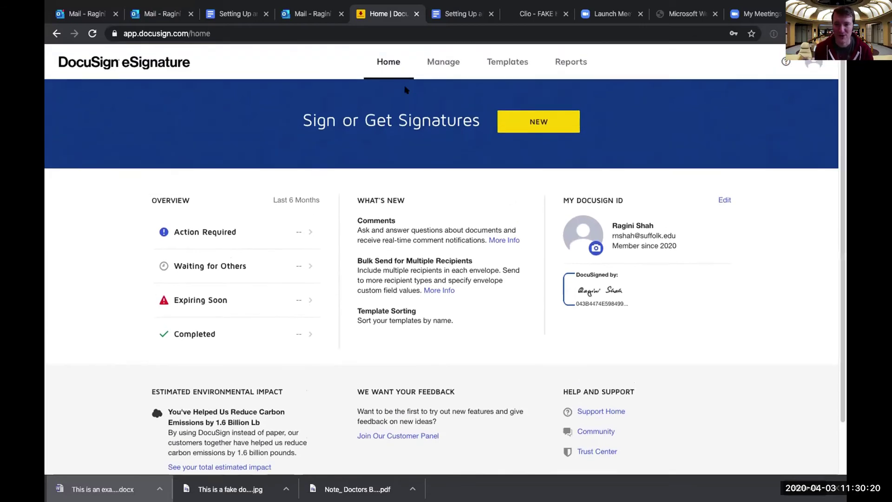
Follow the guide's 'Setting up DocuSign with Clio' link to Clio's Sign with DocuSign article.
left_click(248, 16)
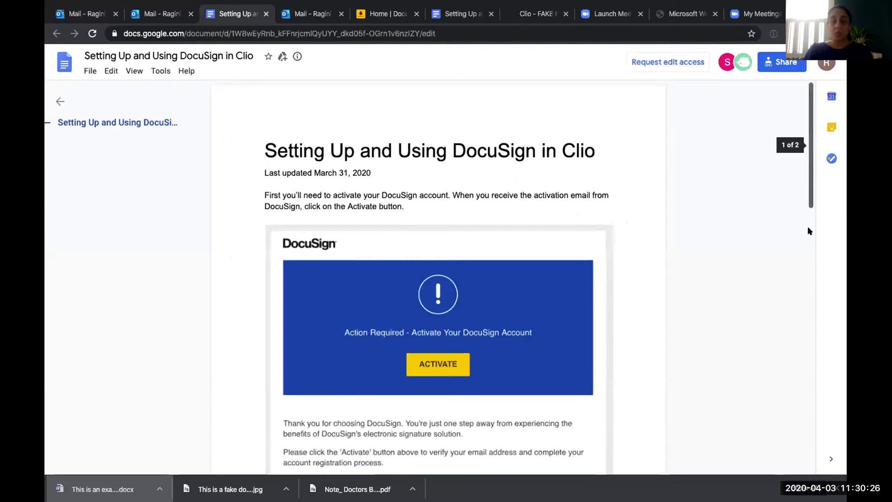
scroll(810, 235, "down", 4)
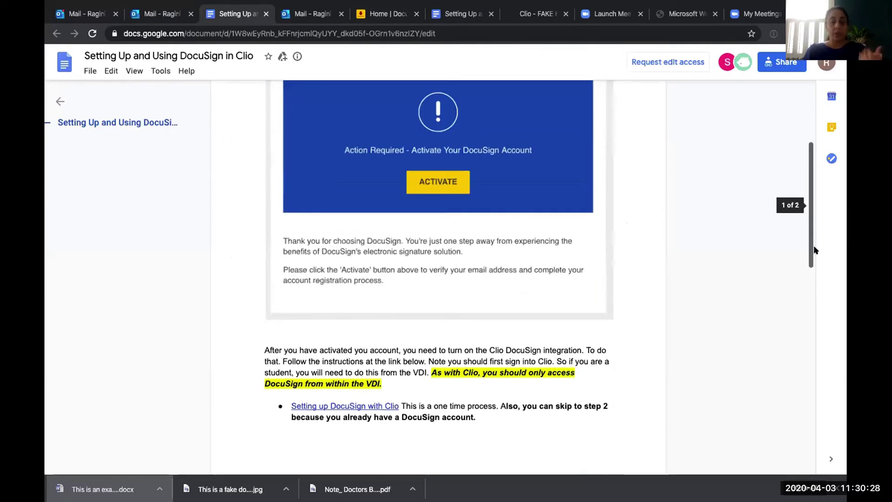
scroll(813, 246, "down", 1)
scroll(815, 263, "down", 1)
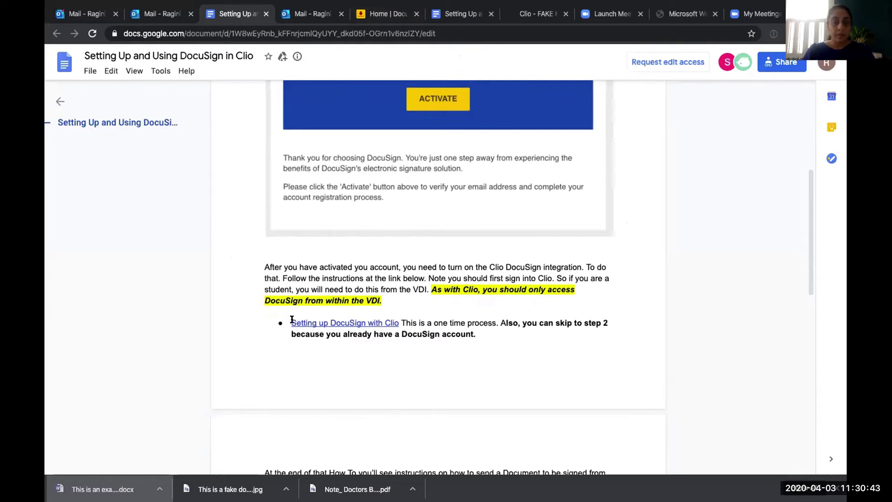
double_click(294, 322)
left_click(350, 340)
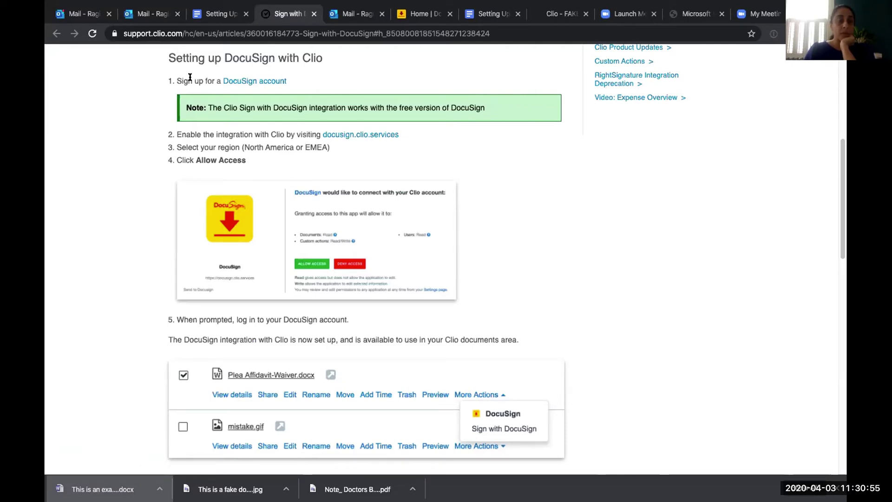
Follow the docusign.clio.services link in step 2 of the help article.
left_click(355, 137)
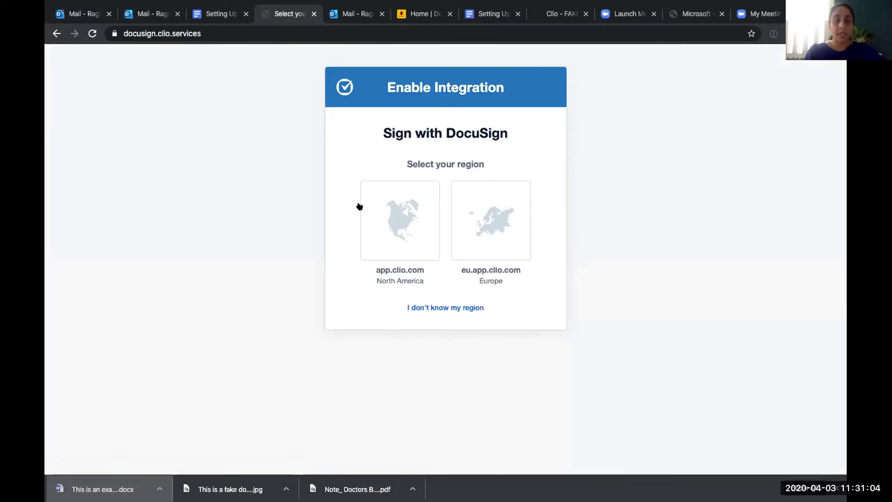
Choose the North America region and allow DocuSign access to the Clio account.
left_click(394, 235)
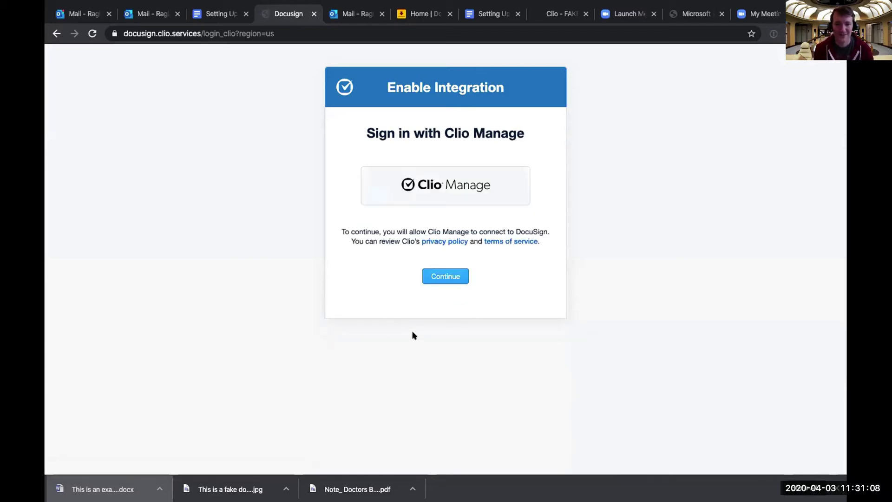
left_click(445, 276)
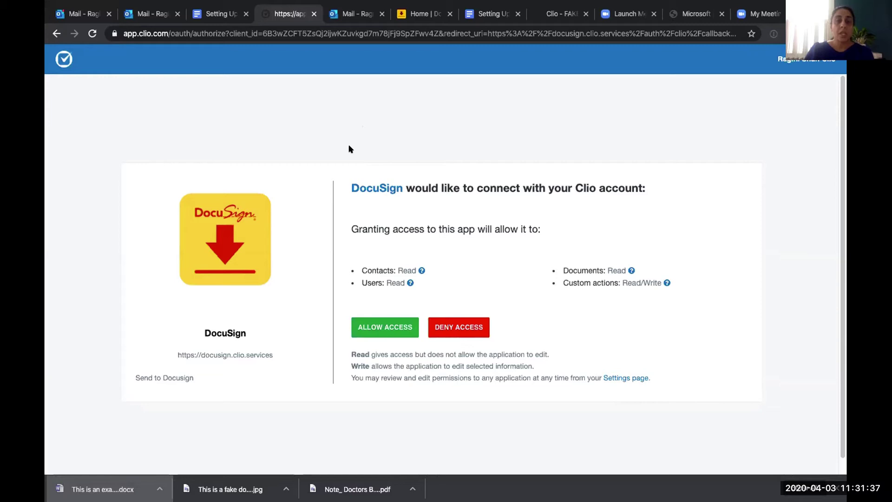
left_click(376, 331)
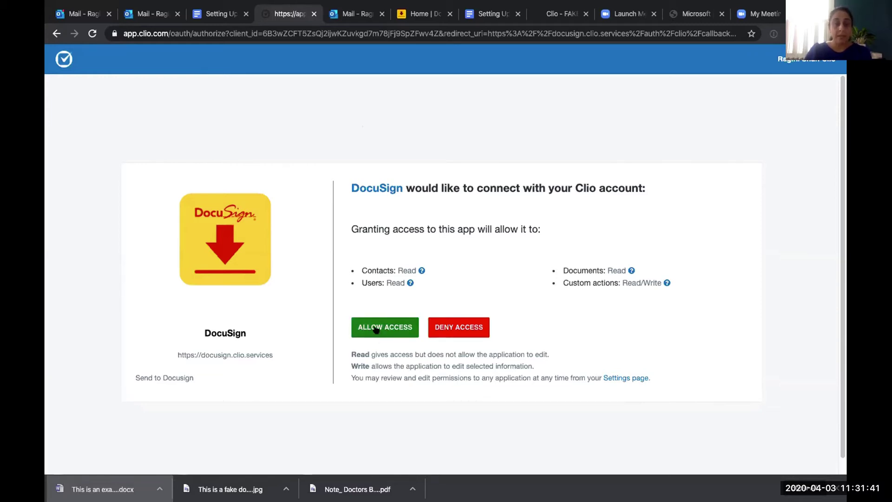
left_click(376, 329)
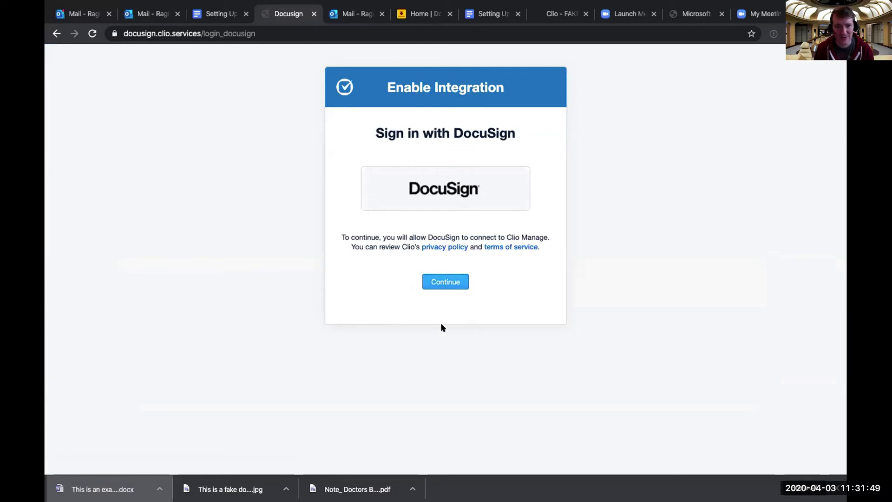
Log in to DocuSign with the account e-mail and password and grant Clio sending permission.
left_click(437, 280)
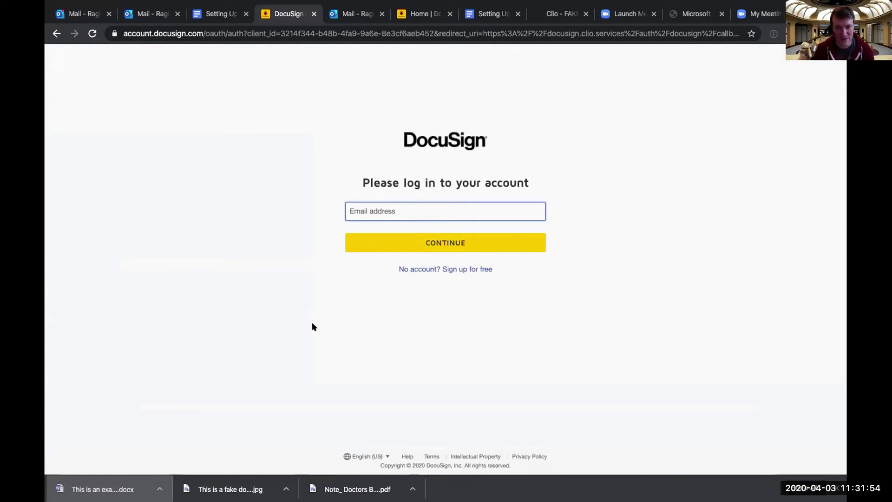
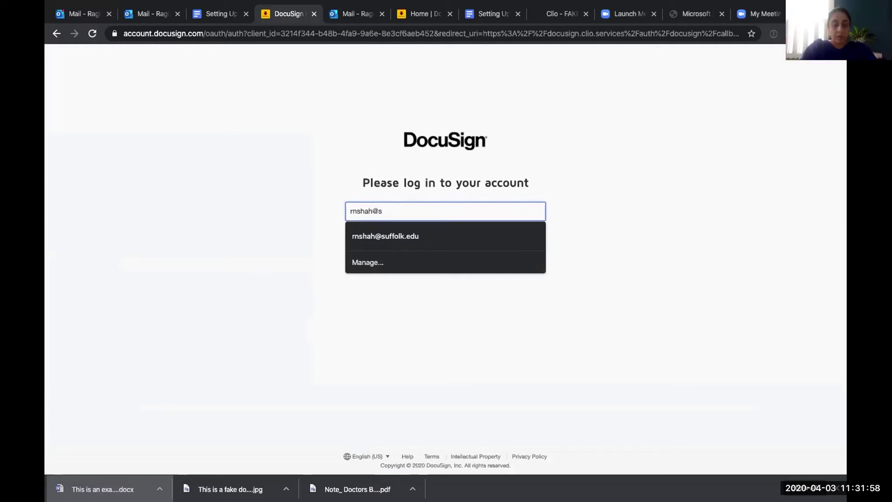
key("Tab")
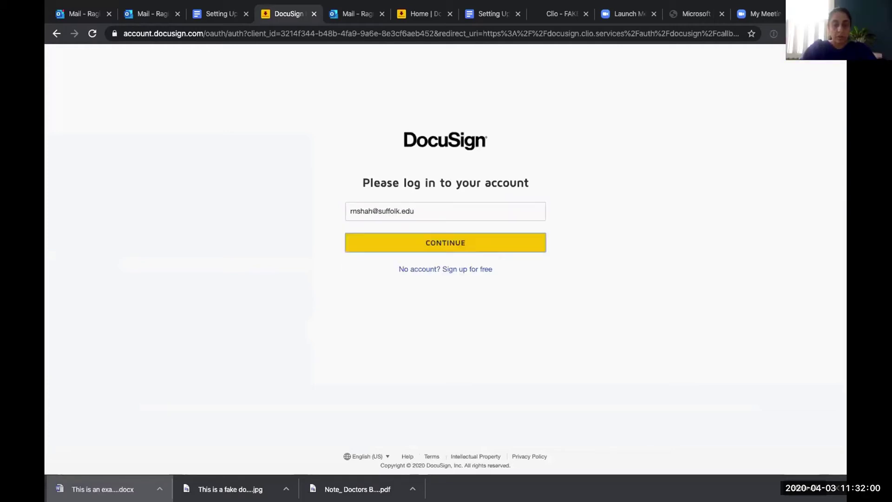
left_click(408, 247)
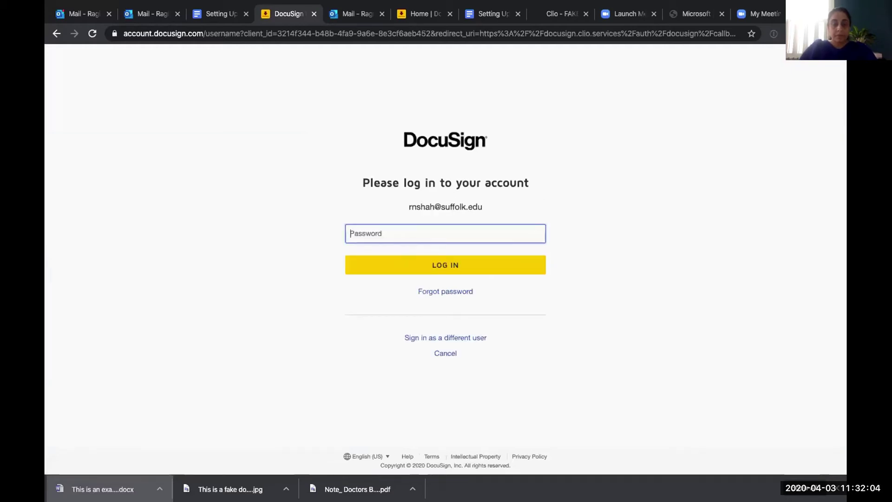
type("•••")
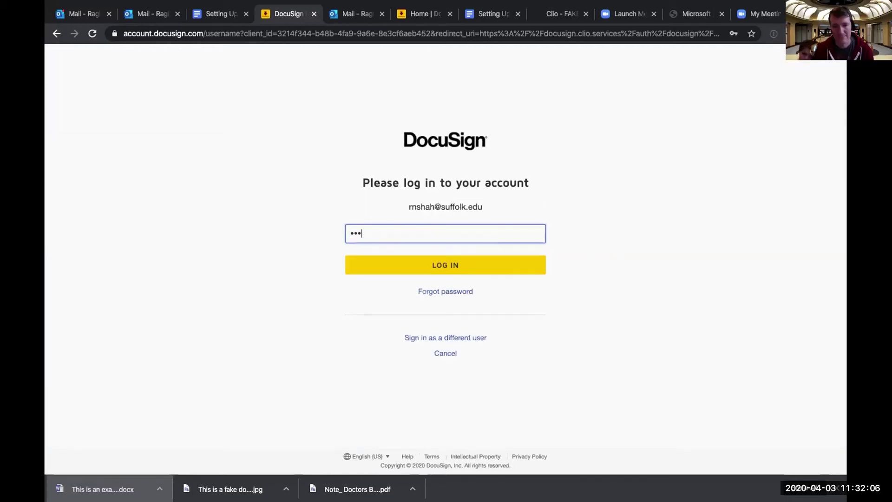
type("•••••")
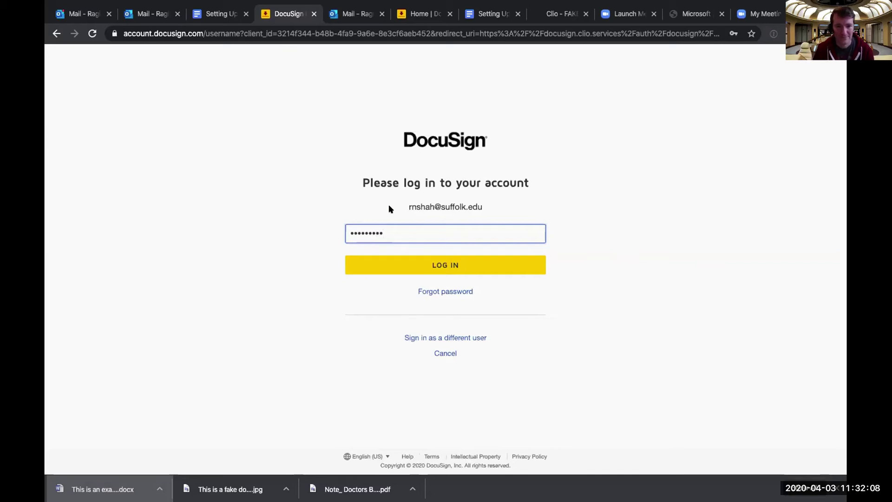
left_click(389, 263)
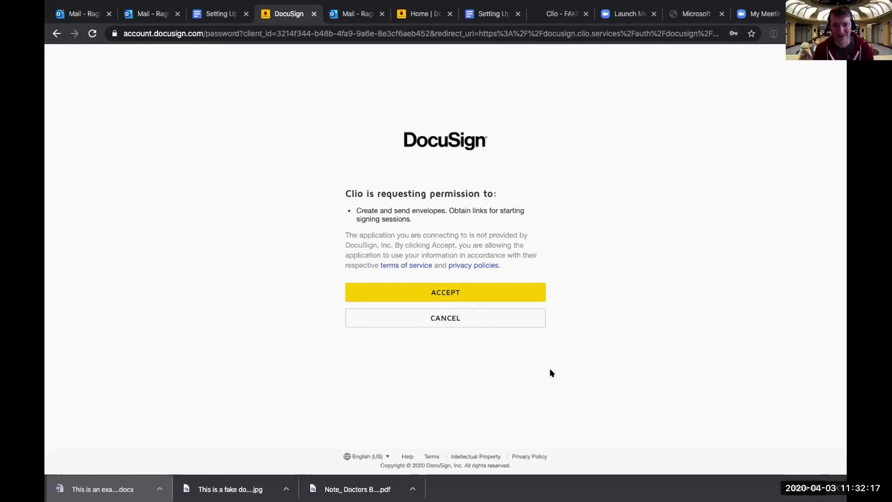
left_click(439, 294)
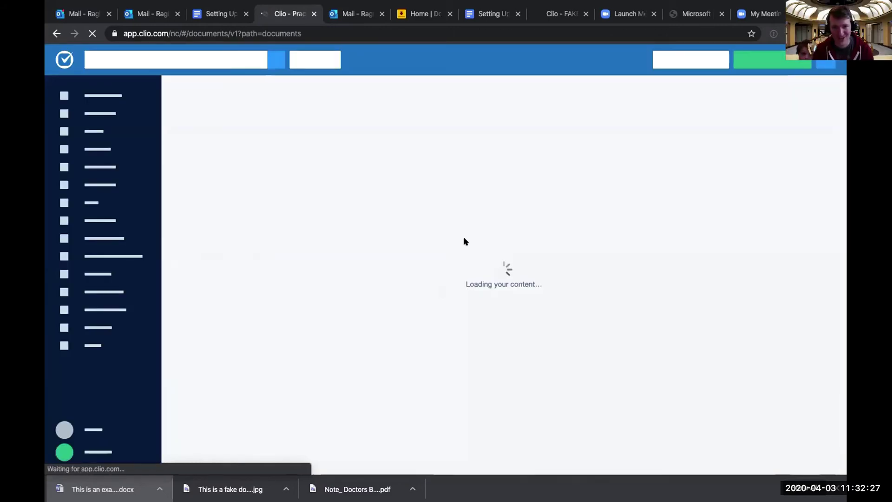
Reload the FAKE MCFAKERSON matter's Documents tab and scroll through its file list.
left_click(574, 15)
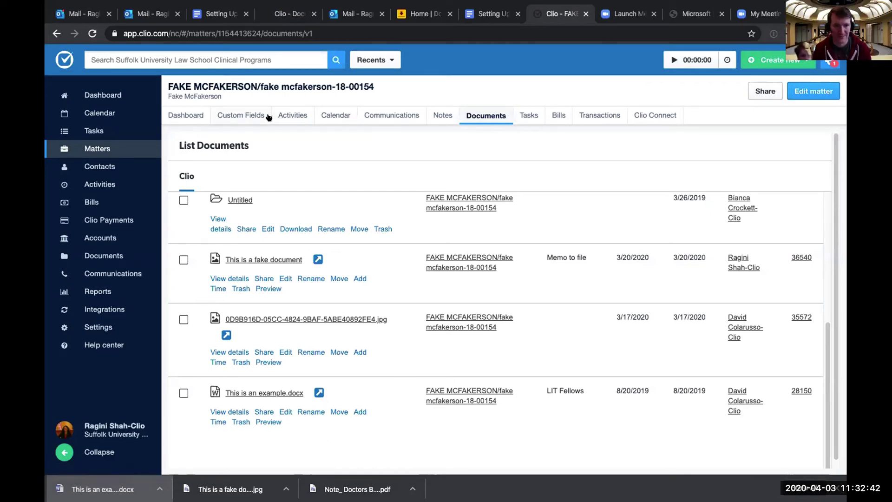
left_click(92, 34)
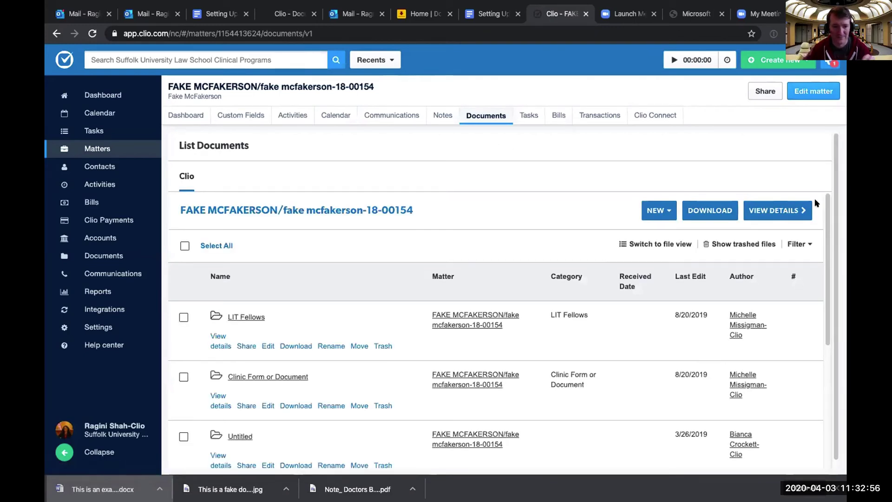
left_click_drag(826, 213, 841, 346)
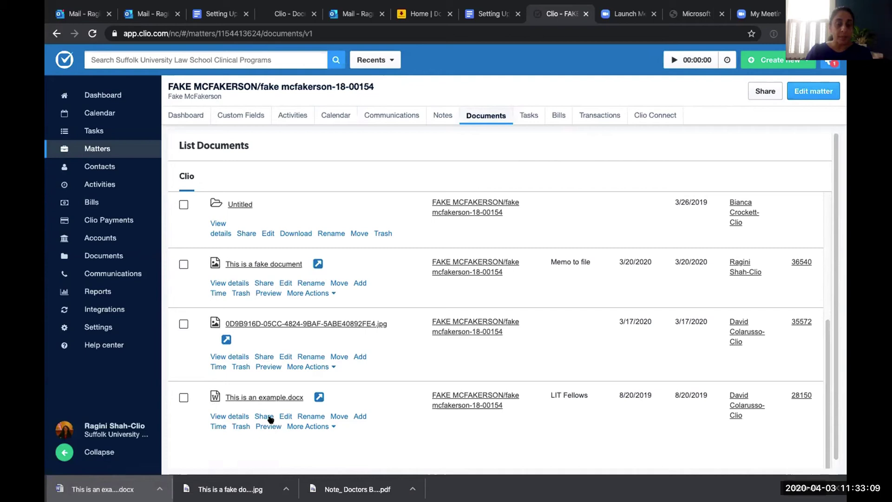
Send 'This is an example.docx' to DocuSign for signing and preview it in the envelope.
left_click(315, 426)
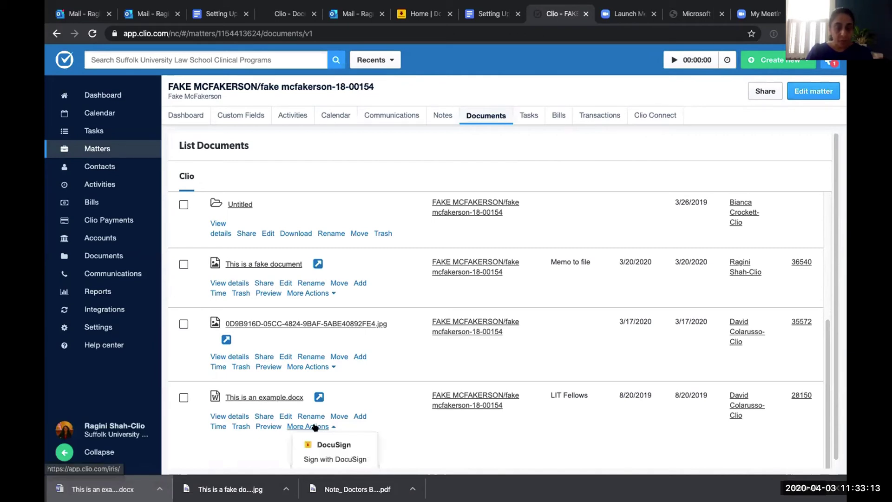
left_click(328, 459)
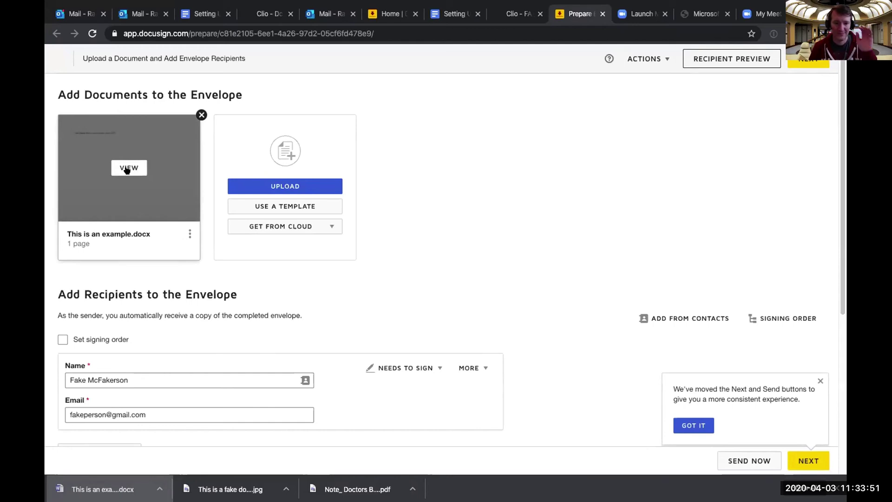
left_click(127, 168)
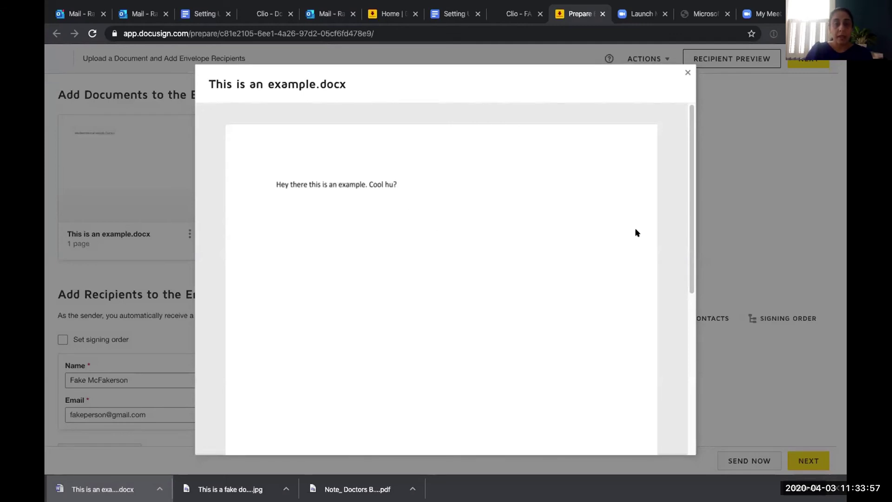
Recheck the preview of This is an example.docx, then close it to return to the envelope page.
left_click(686, 73)
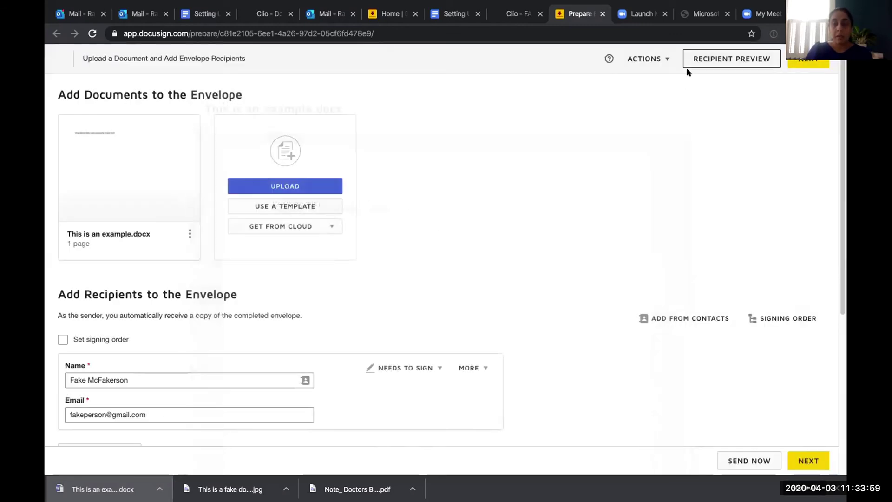
mouse_move(114, 240)
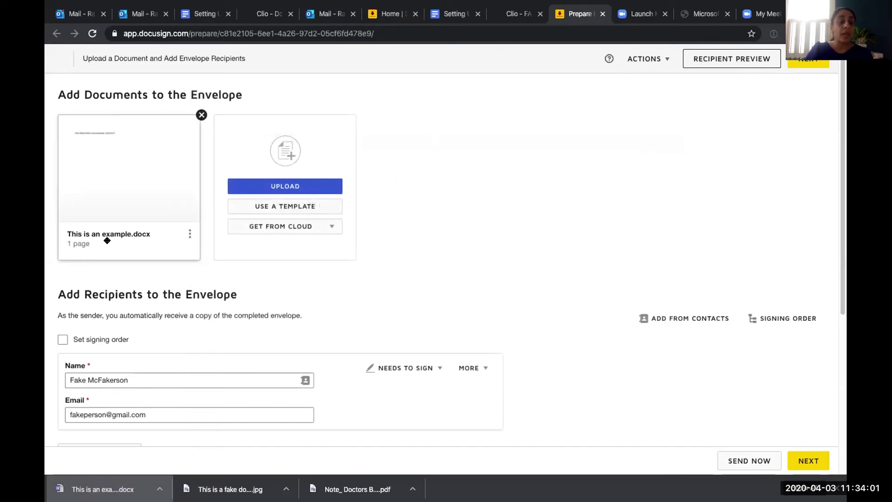
left_click(123, 168)
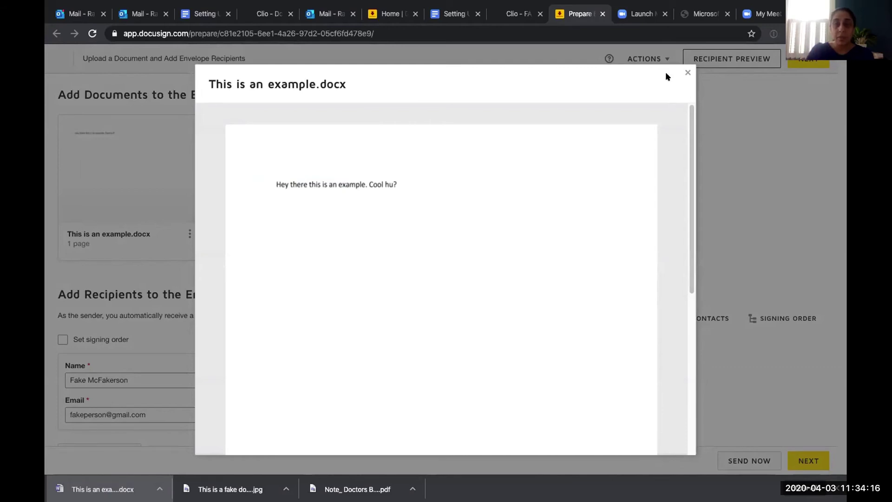
left_click(688, 72)
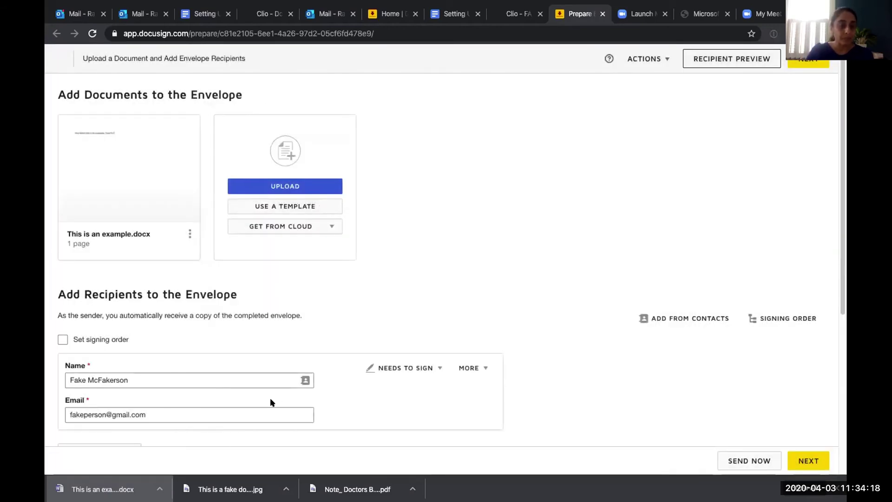
left_click(175, 411)
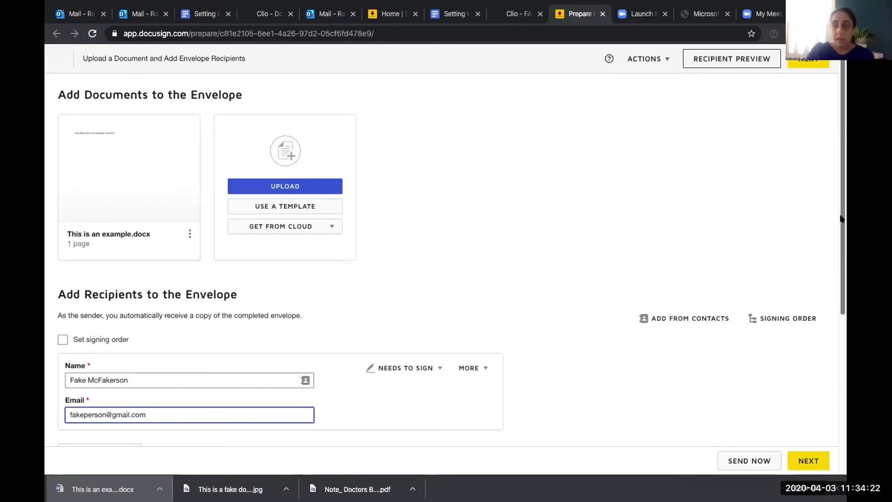
Replace the signer's email address with the new address and fix its misspelled letters.
left_click_drag(841, 218, 842, 243)
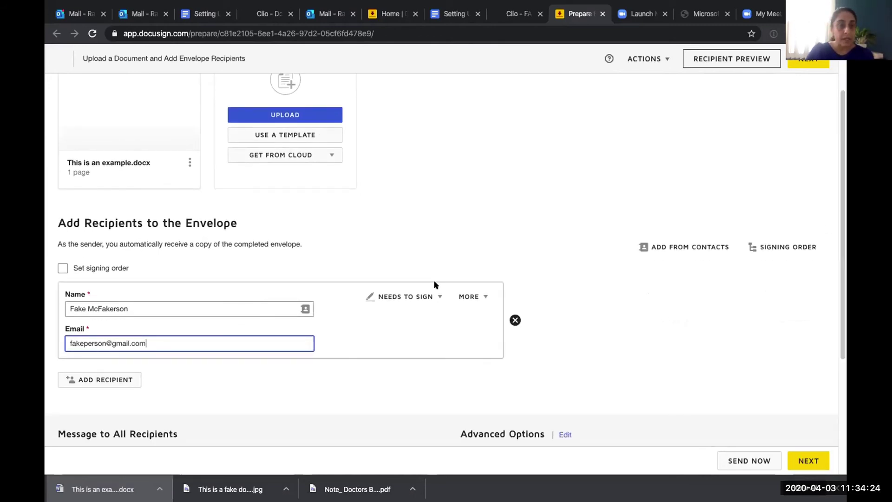
left_click_drag(94, 339, 64, 339)
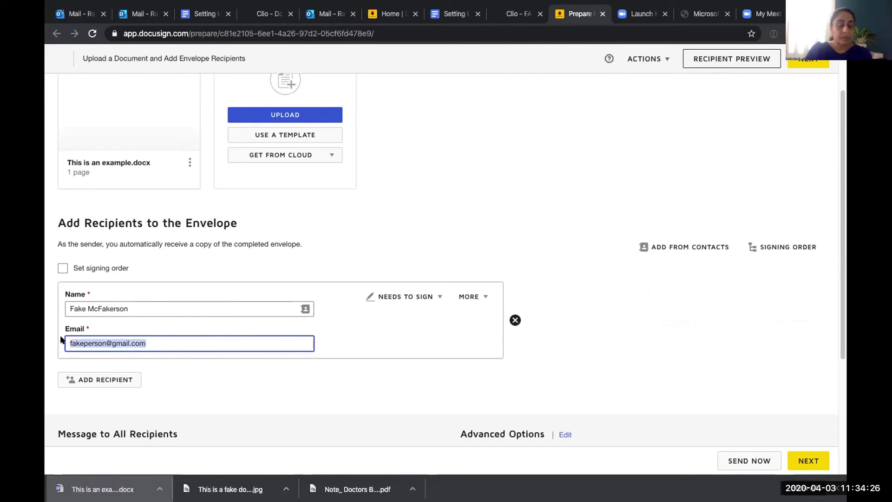
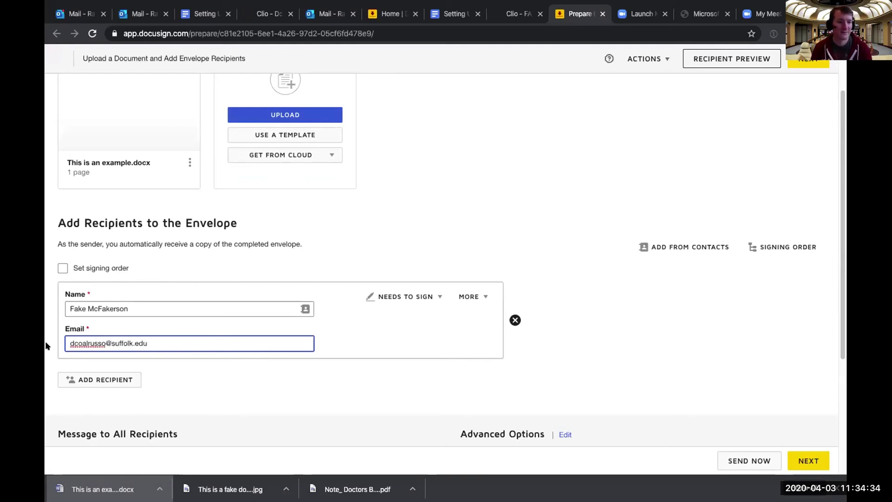
left_click(85, 343)
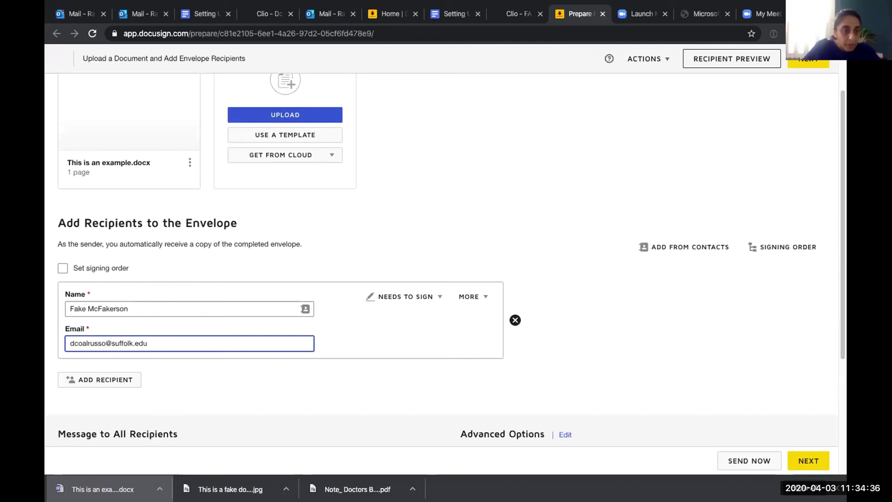
key("BackSpace")
key("BackSpace")
type("la")
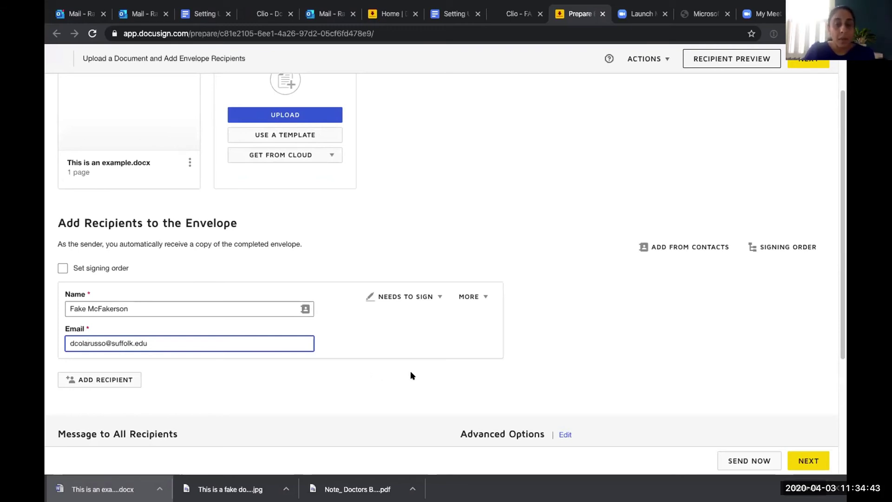
scroll(842, 299, "down", 3)
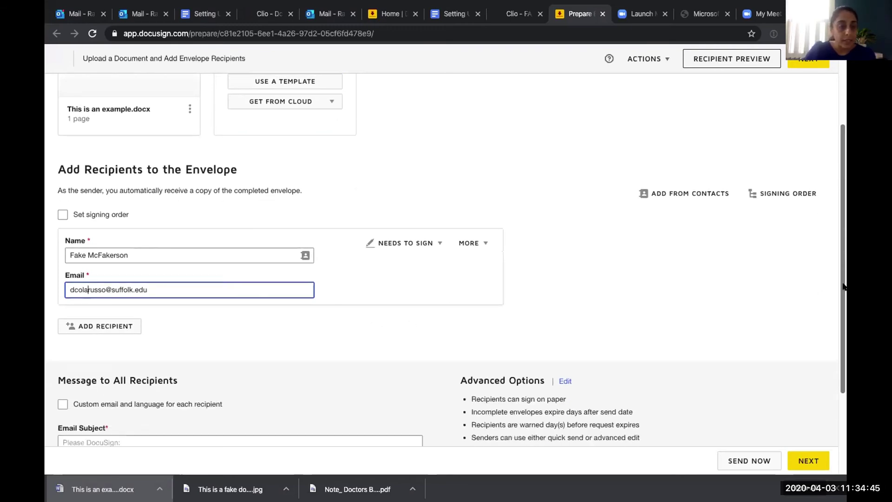
scroll(842, 300, "down", 1)
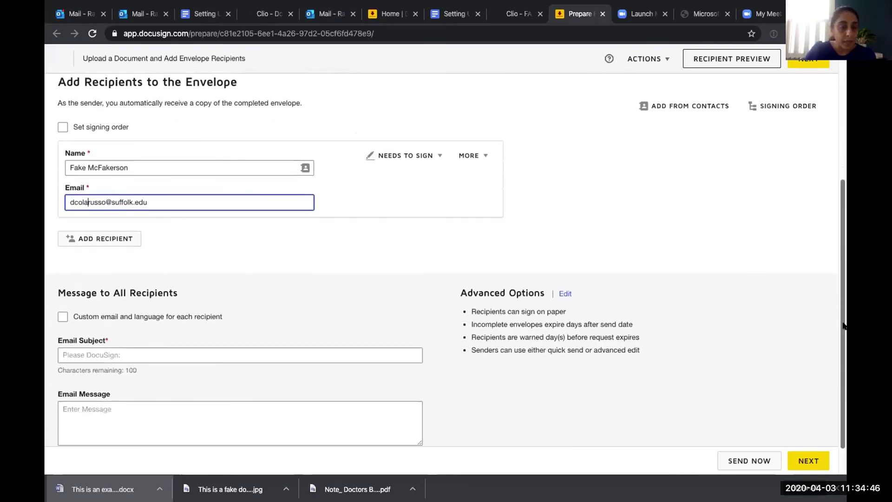
left_click(154, 348)
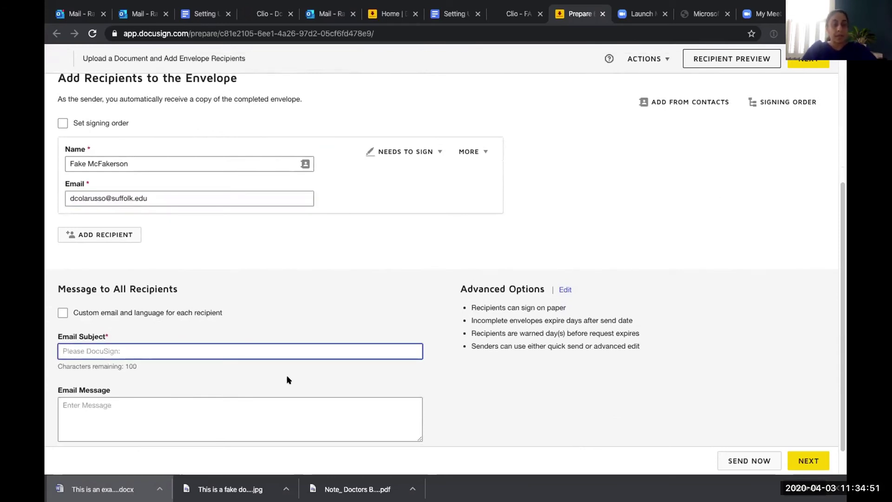
Enter the email subject 'These are the documents for you to sign'.
type("Please si")
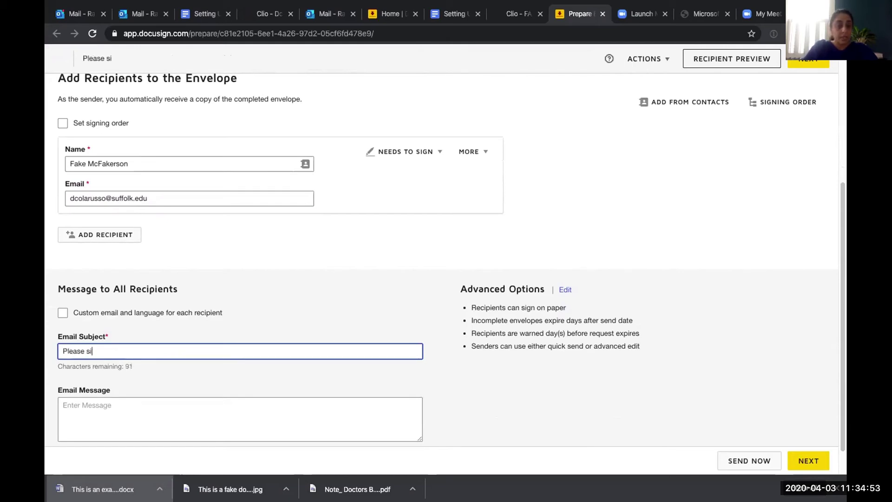
key("BackSpace")
key("BackSpace")
key("BackSpace")
key("BackSpace")
key("BackSpace")
key("BackSpace")
type("These are the ")
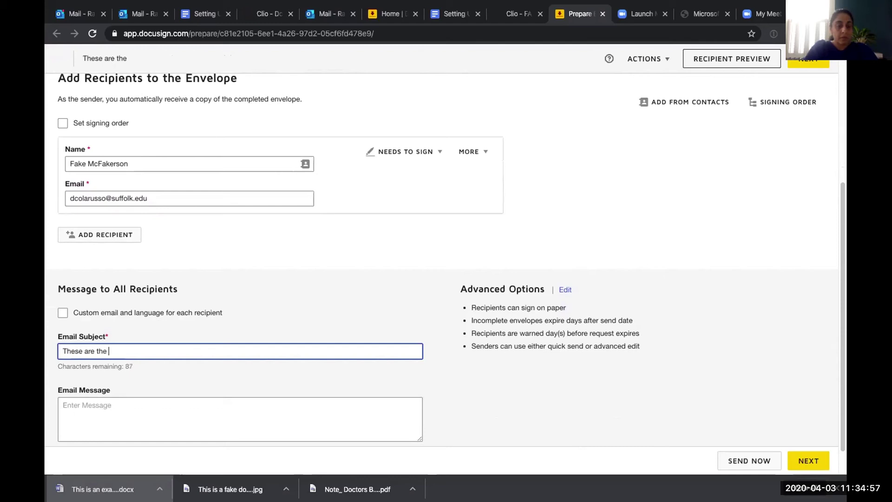
type("docu")
key("BackSpace")
key("BackSpace")
type("ocuments ")
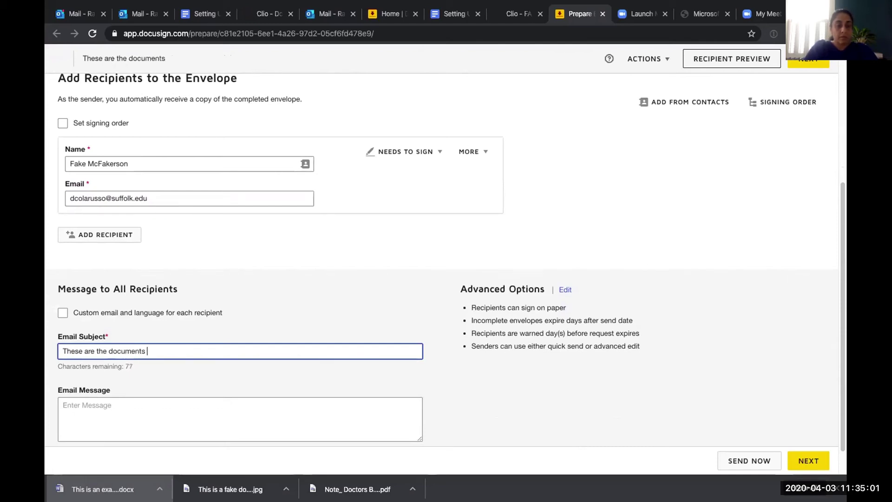
type("for you to sign")
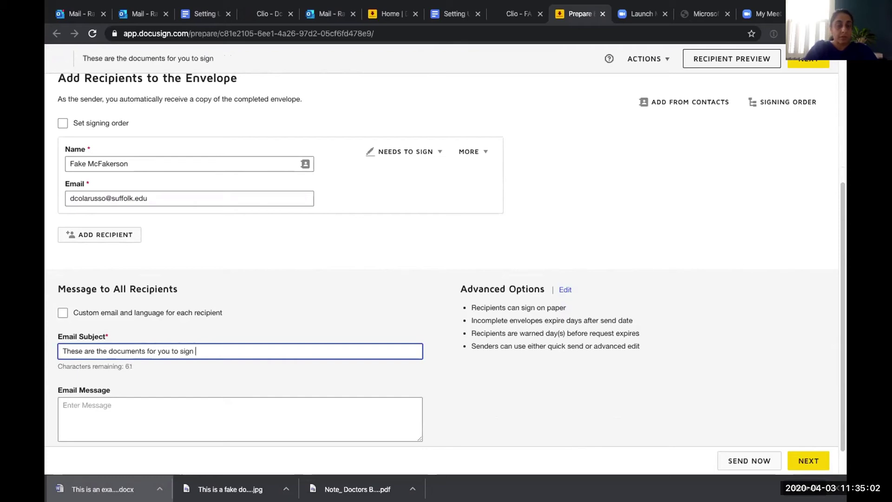
Write the email message 'Thank you!' and continue to the Add Fields page.
left_click(209, 435)
type("Tan")
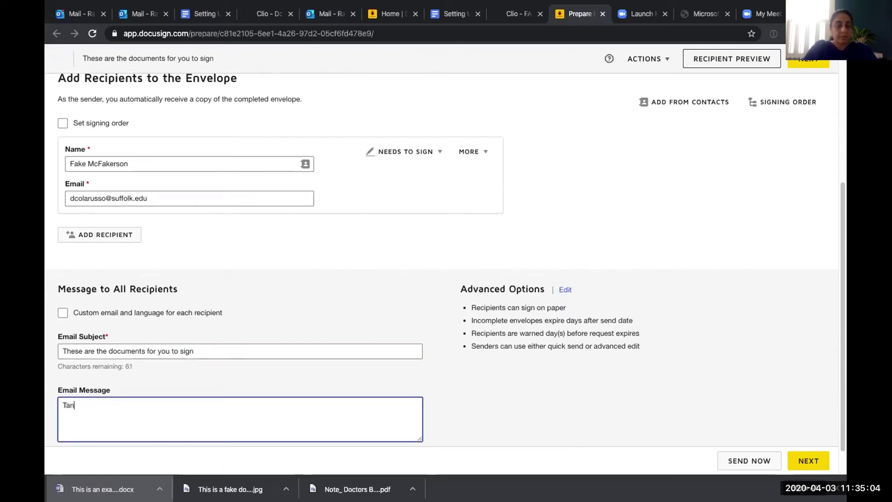
type("ank you!")
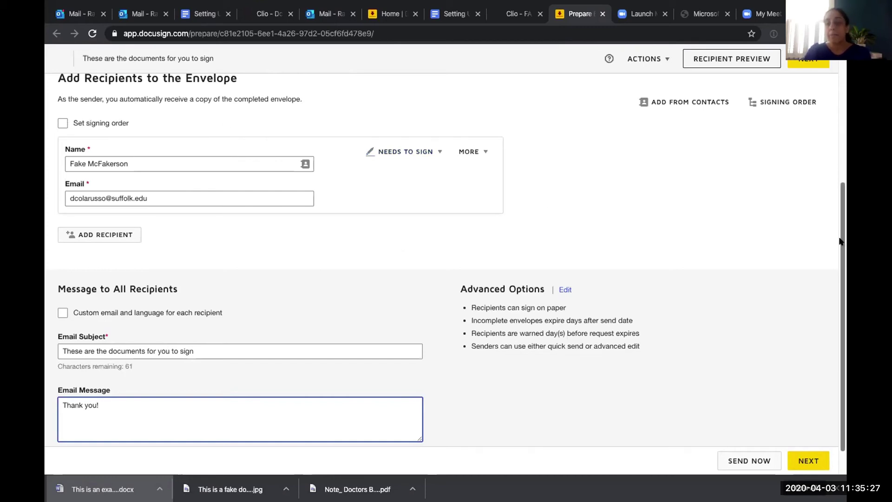
scroll(842, 285, "down", 1)
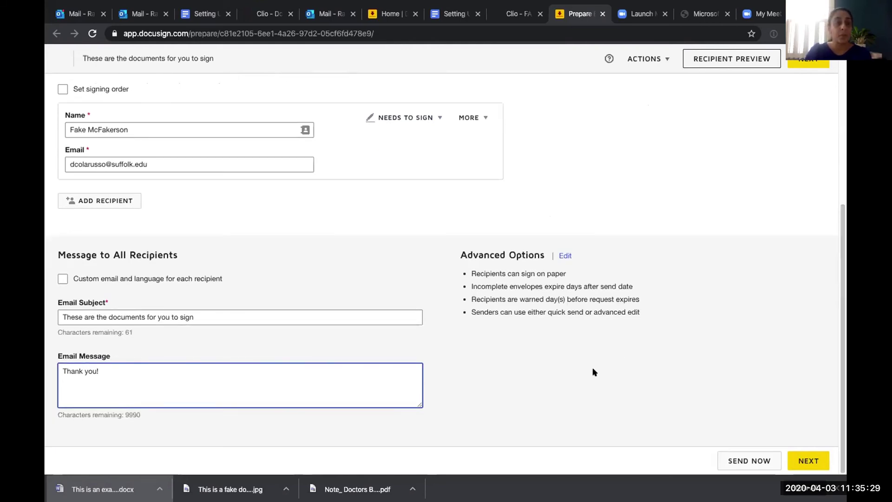
left_click(809, 462)
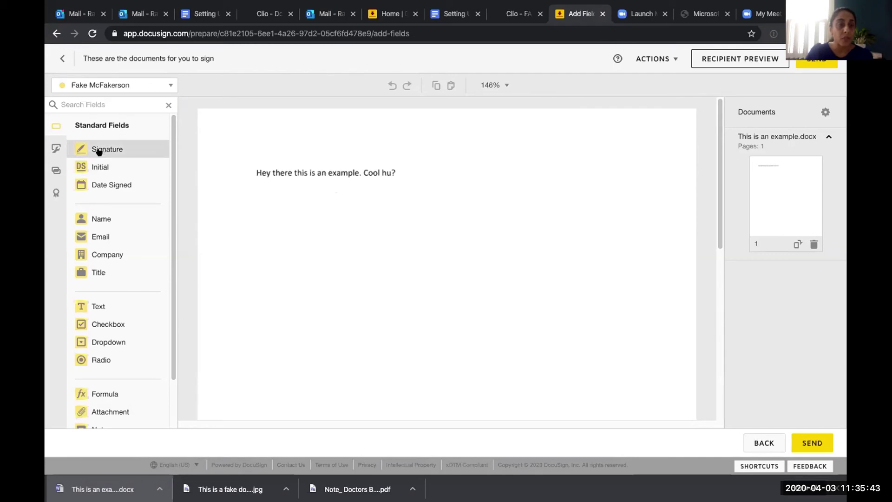
Place Signature and Date Signed fields below the text and an Initial field beside 'Cool hu?'.
mouse_move(98, 150)
left_mouse_down()
mouse_move(169, 163)
mouse_move(261, 199)
mouse_move(253, 254)
left_mouse_up()
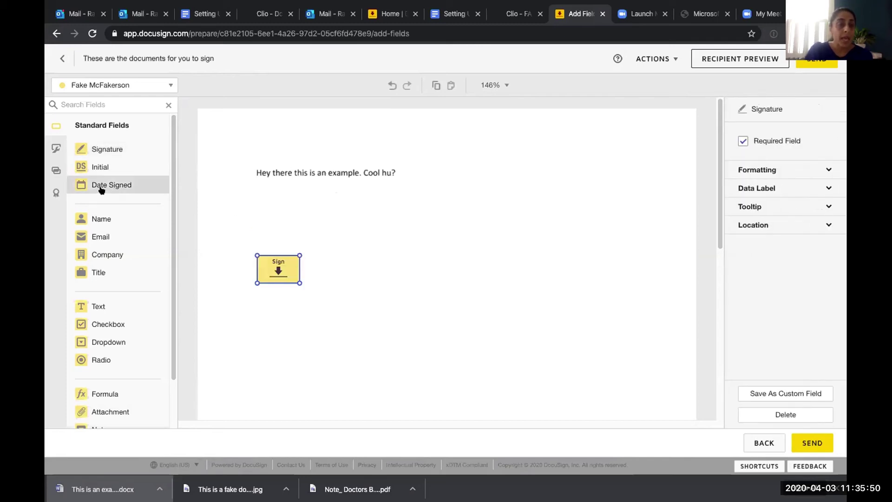
left_click_drag(92, 186, 256, 305)
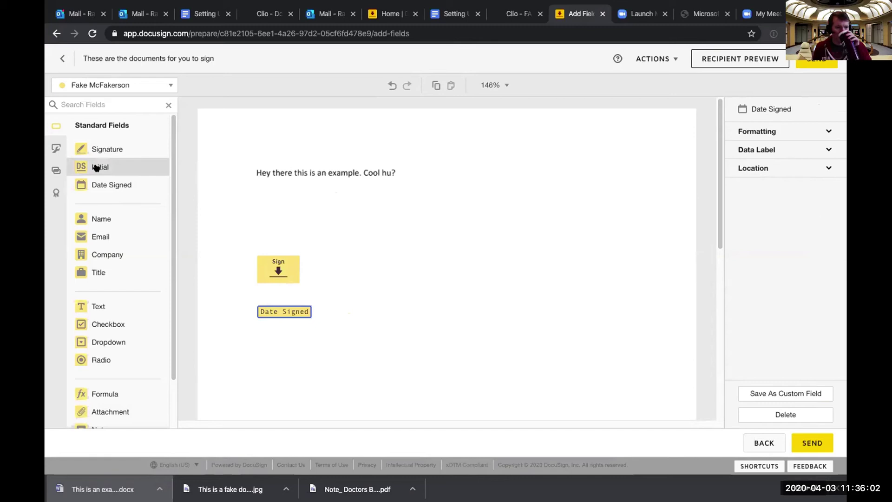
left_click_drag(96, 167, 398, 166)
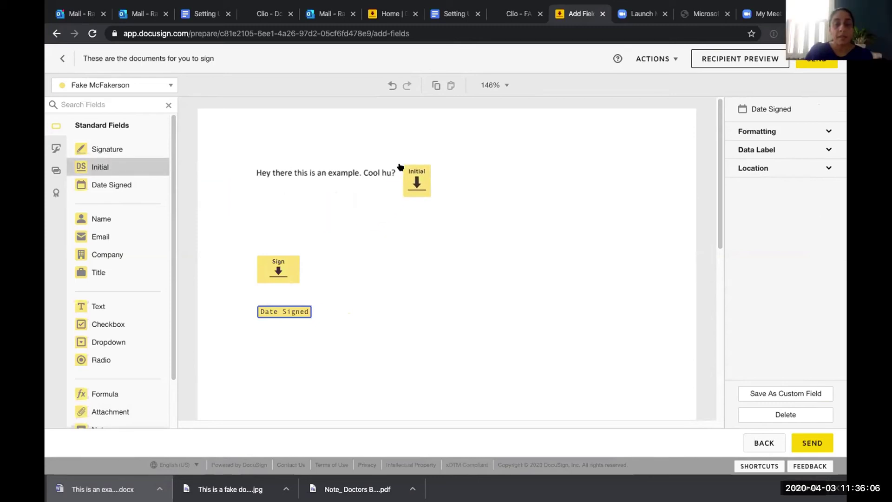
left_click(399, 167)
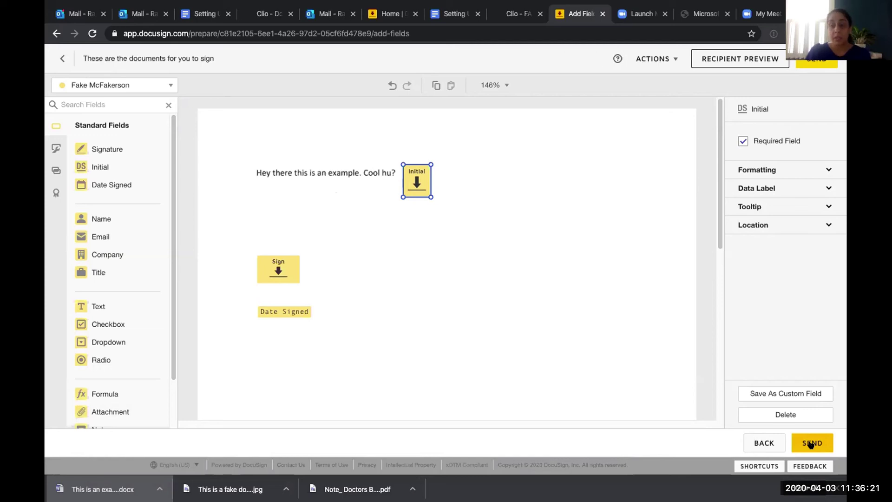
Send the envelope to the recipient, then bring up all open windows.
left_click(811, 442)
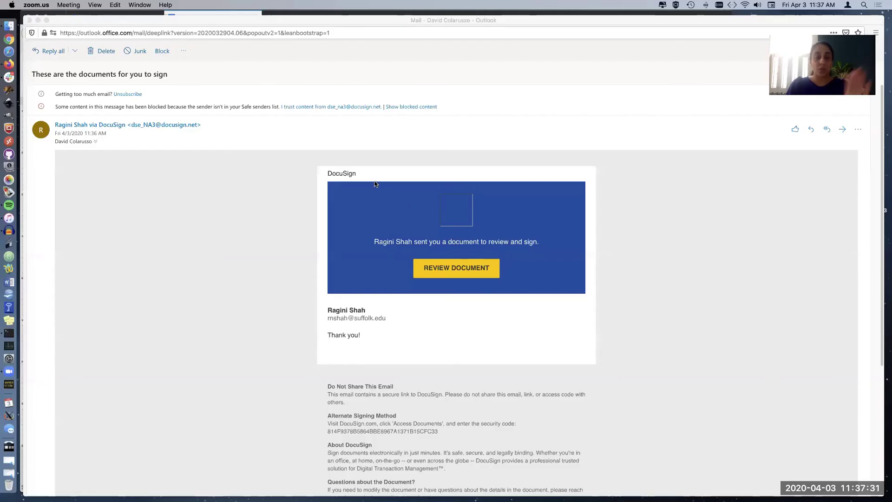
key("ctrl+Up")
Look over the DocuSign setup guide in Google Docs, then bring the Outlook signing email forward.
left_click(193, 259)
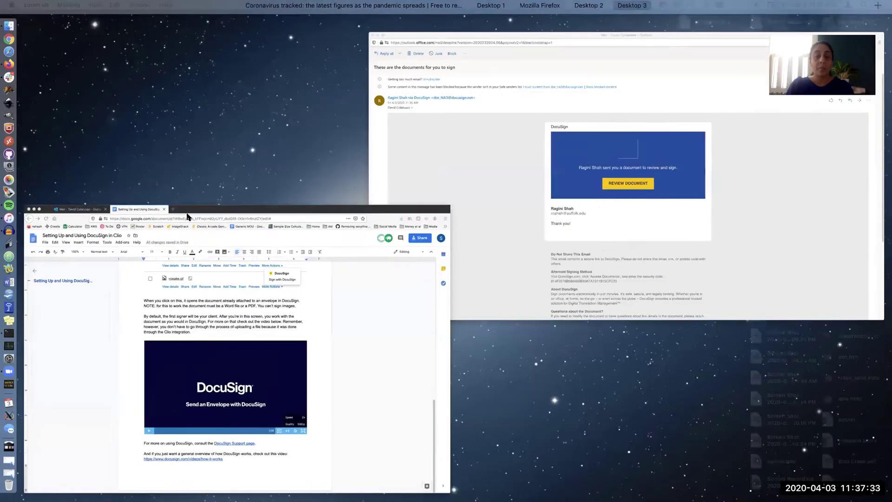
scroll(273, 178, "up", 10)
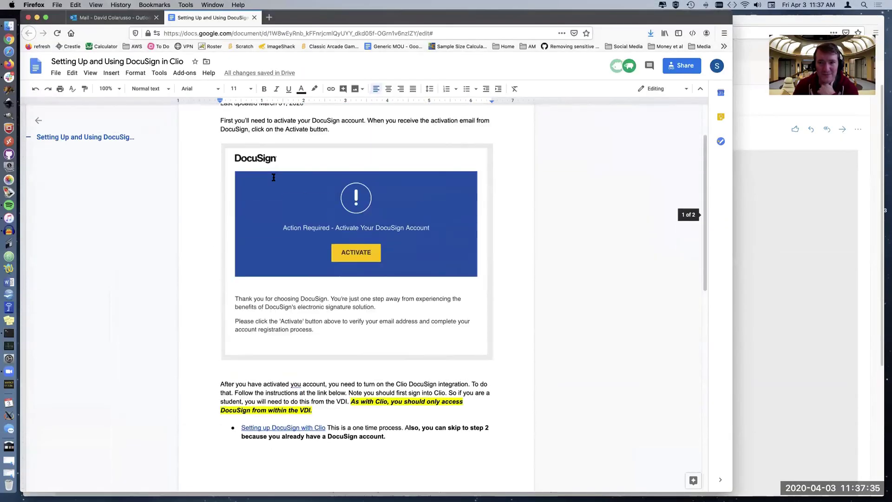
scroll(274, 177, "down", 2)
scroll(273, 177, "down", 5)
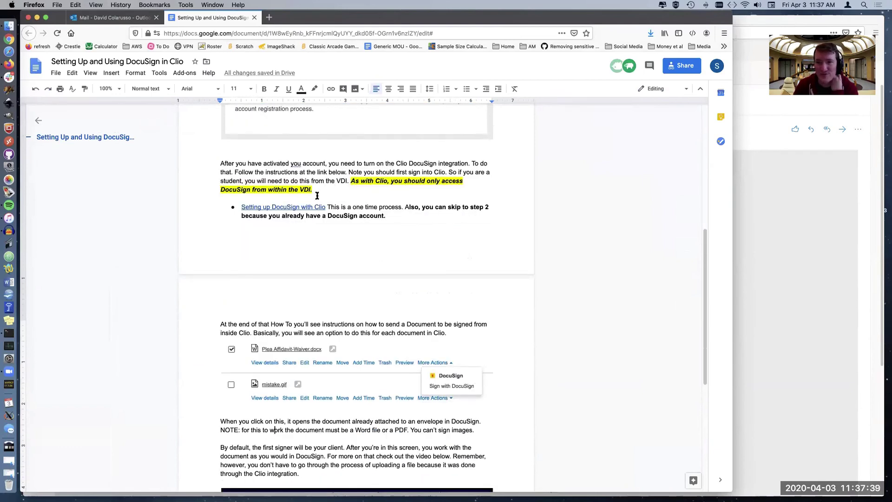
left_click(785, 211)
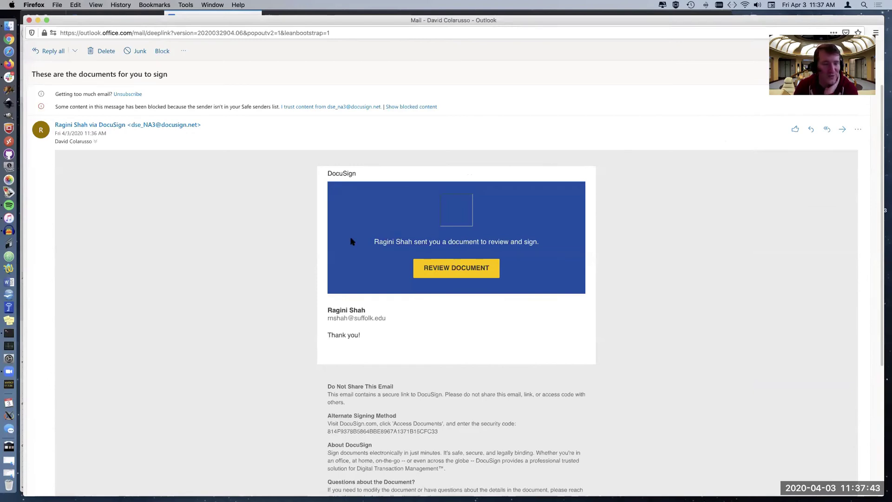
Open the document for signing, declining location access and dismissing the cookie notice.
left_click(445, 271)
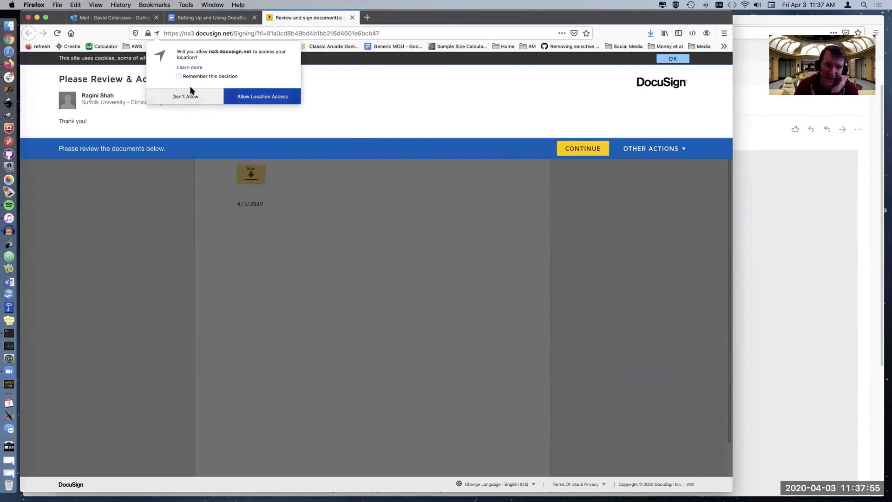
left_click(190, 97)
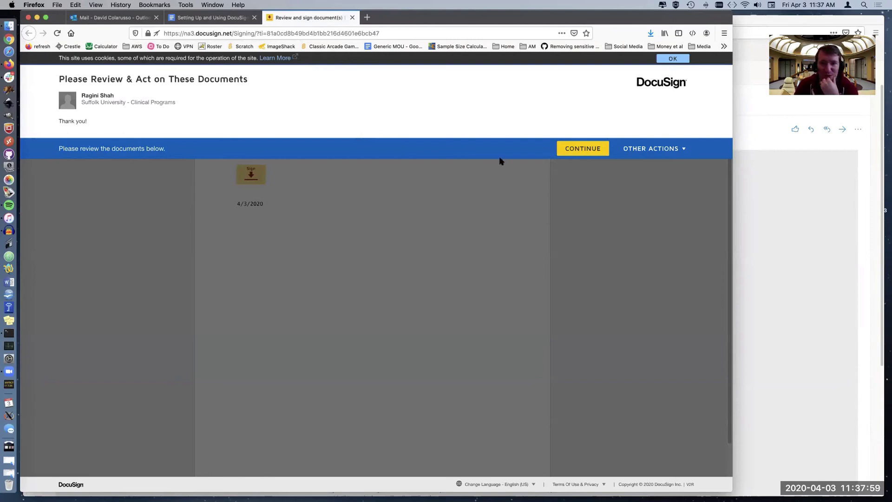
left_click(672, 59)
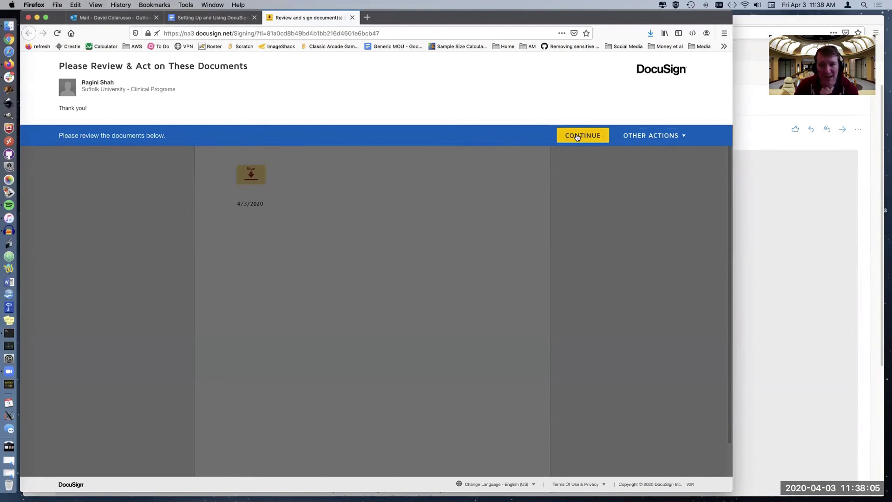
left_click(669, 140)
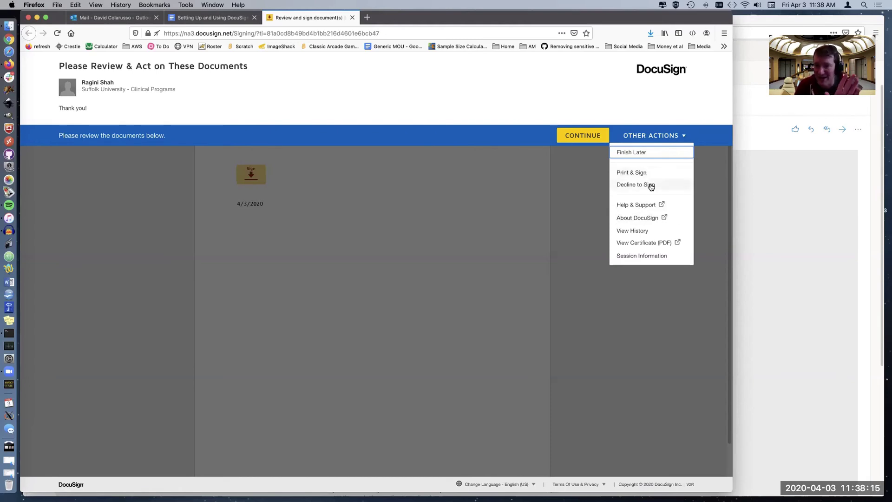
left_click(580, 136)
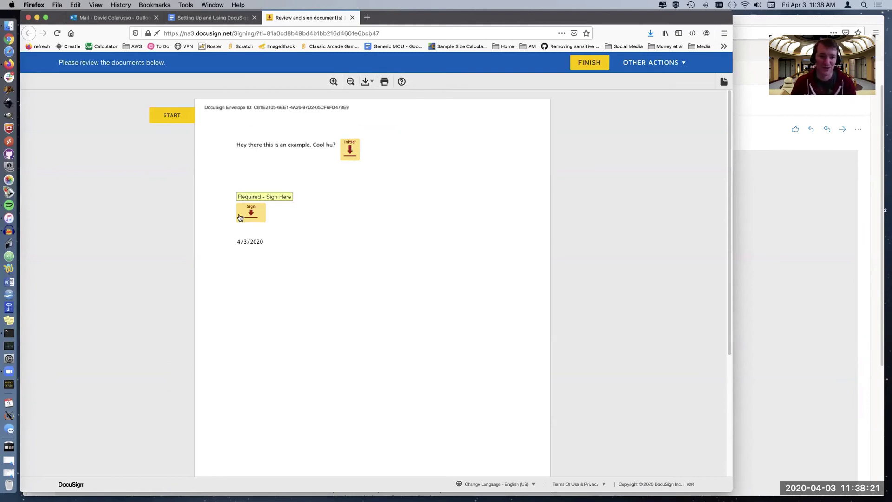
Adopt the preset initials style and place the initials in the Initial field.
left_click(352, 152)
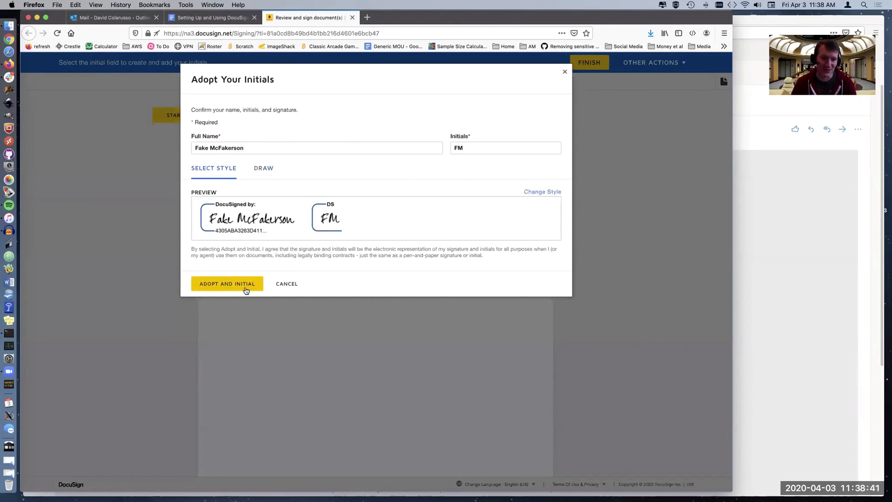
left_click(269, 172)
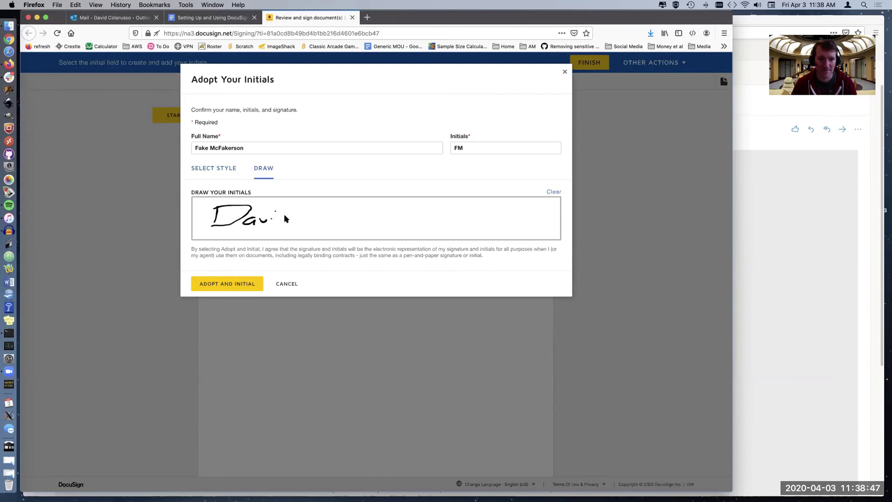
left_click_drag(296, 209, 295, 225)
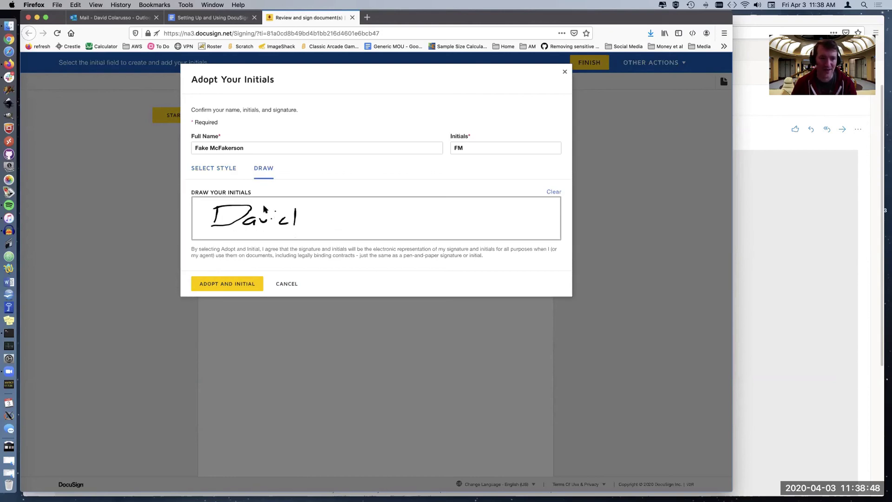
left_click(219, 171)
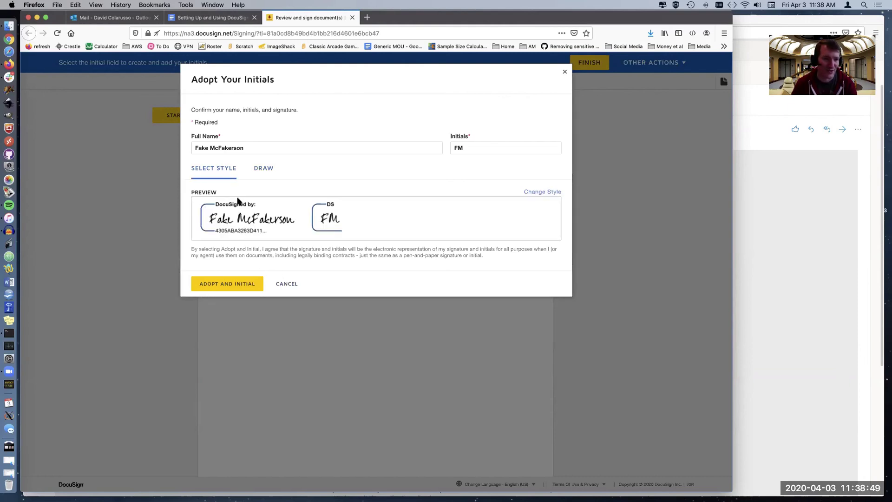
left_click(232, 284)
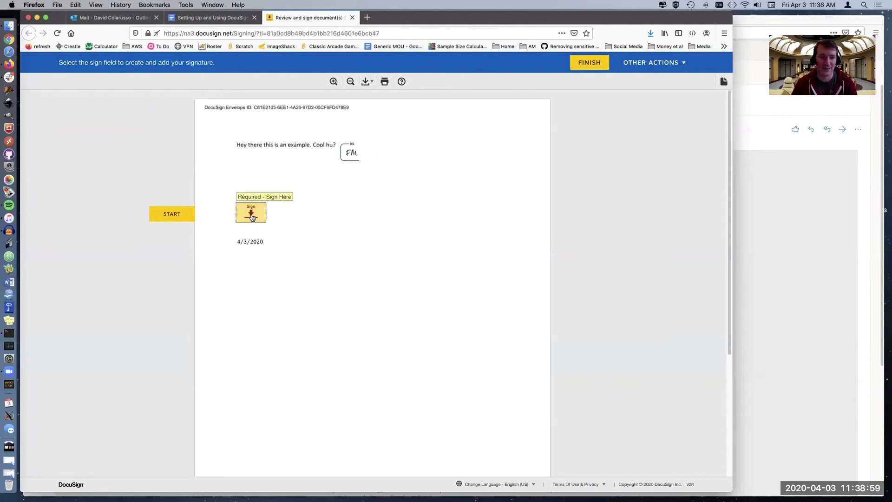
Apply the adopted signature to the Sign field and finish signing.
left_click(251, 217)
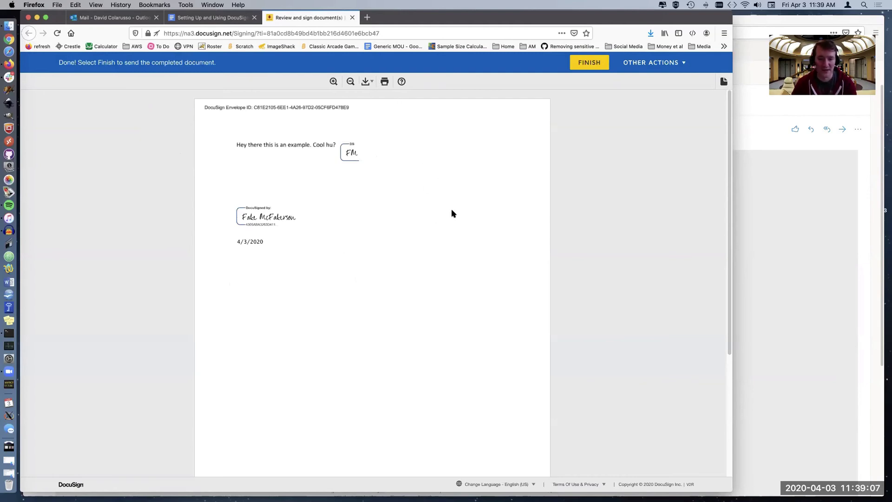
left_click(590, 64)
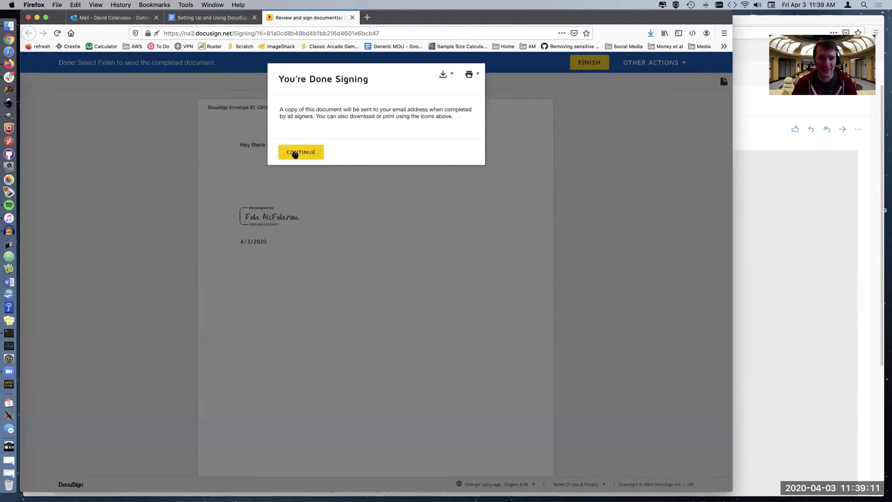
left_click(317, 153)
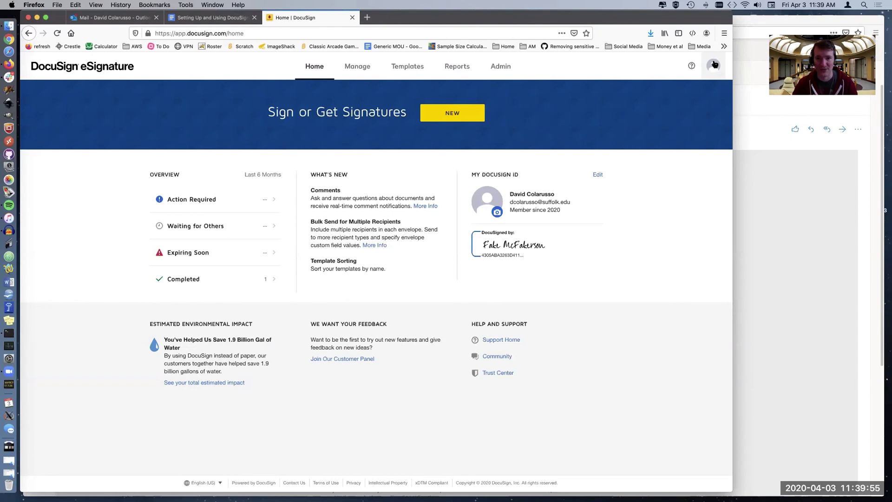
Leave the DocuSign home page and bring the DocuSign setup guide window forward.
left_click(210, 18)
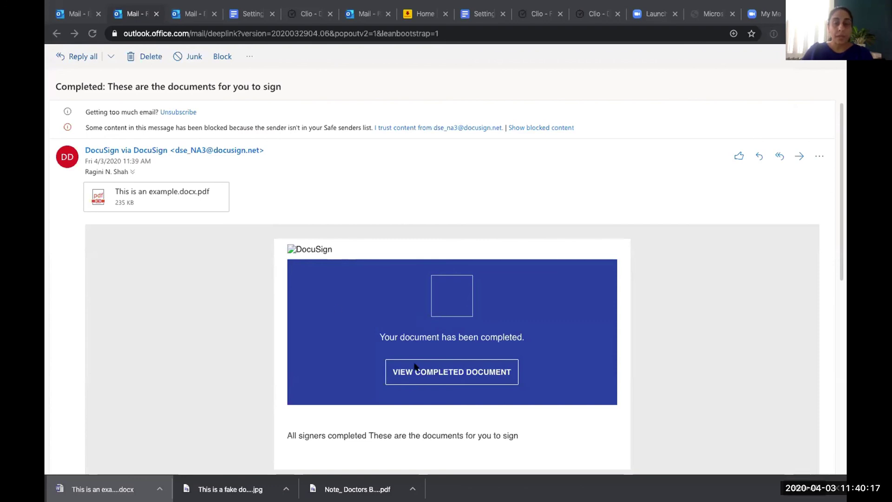
Open the completed, initialled, signed and dated document from the completion email.
left_click(449, 373)
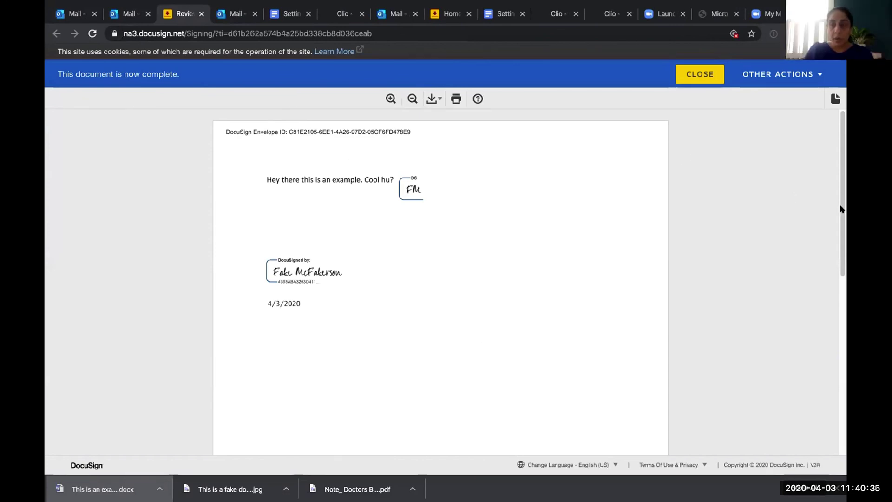
Look over the completed envelope's other actions, then download the signed document as a Combined PDF.
left_click(797, 77)
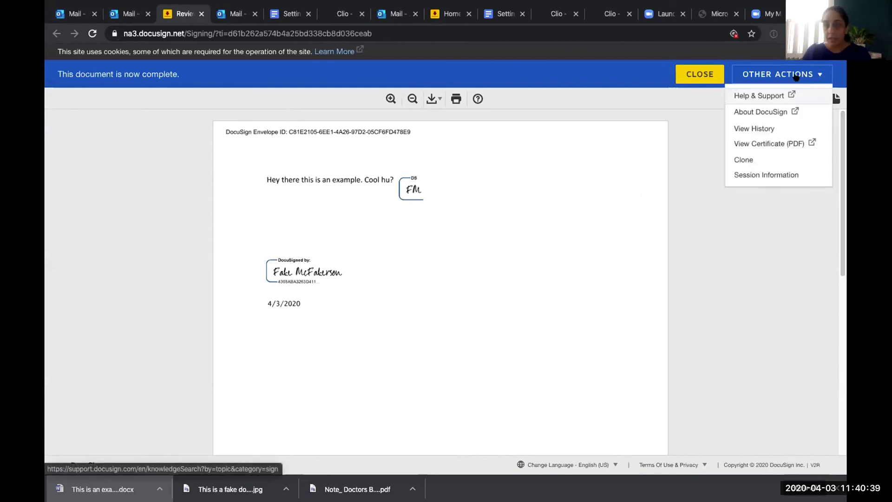
left_click(635, 185)
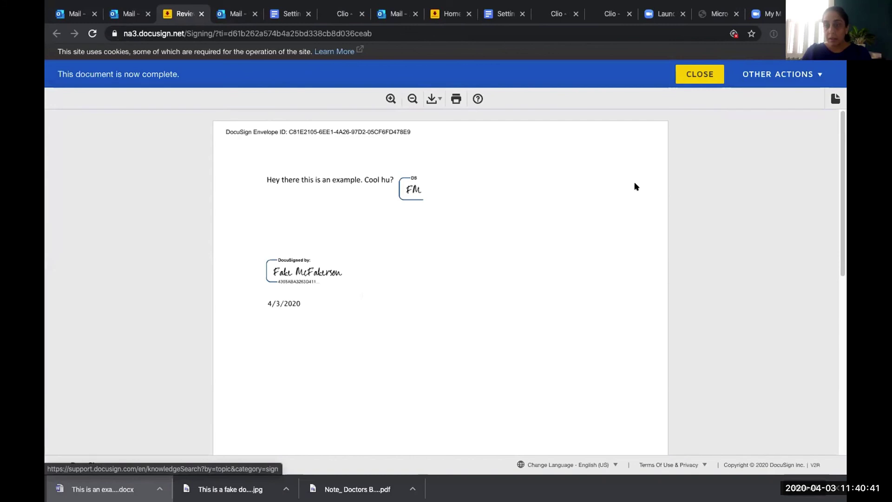
left_click_drag(841, 265, 840, 390)
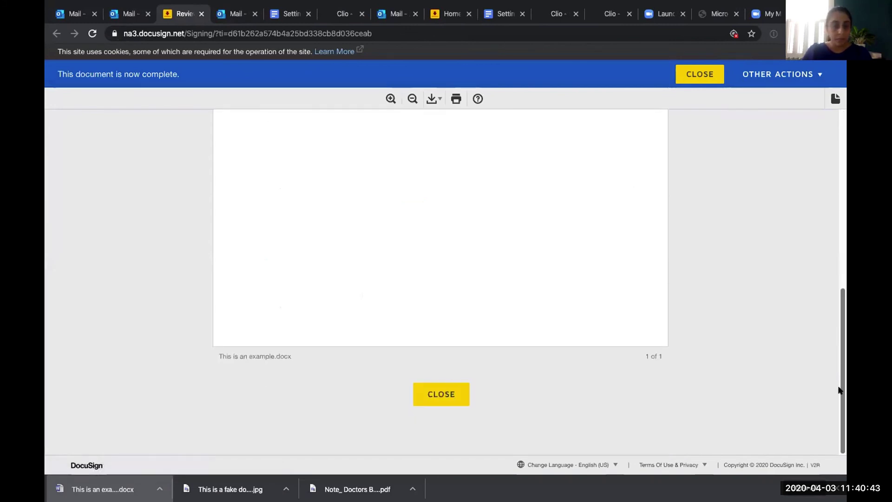
left_click(844, 150)
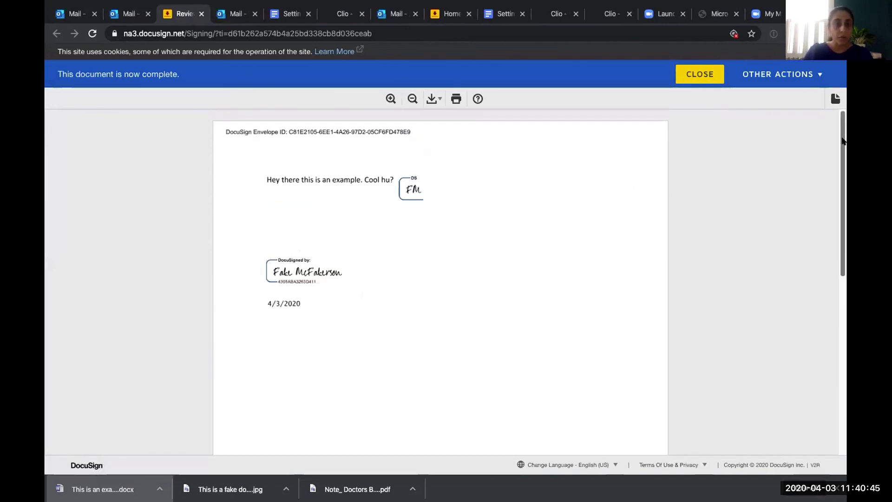
left_click(430, 99)
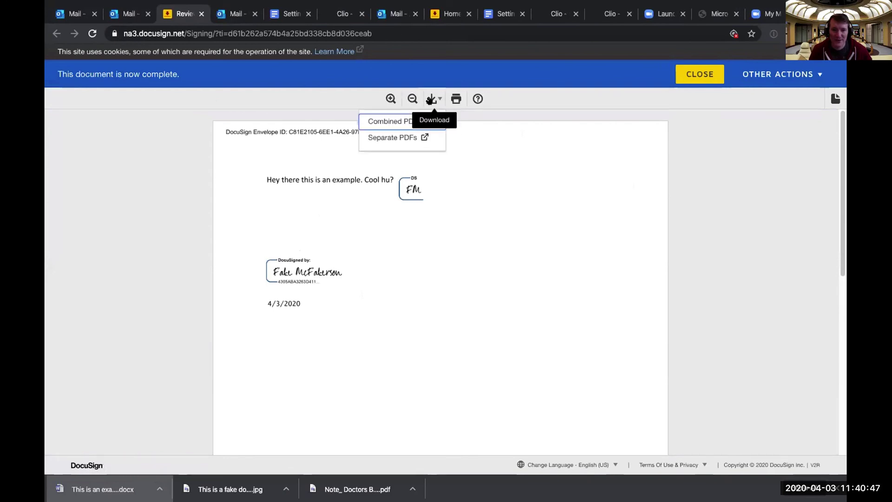
left_click(391, 121)
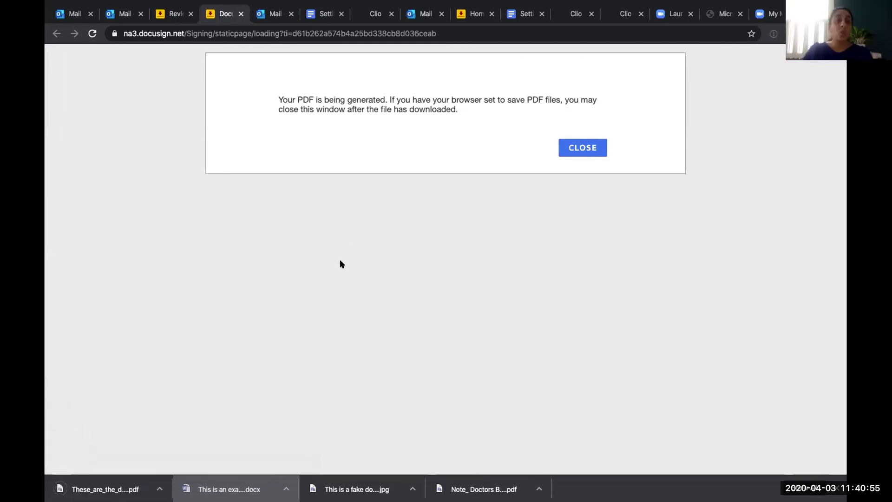
Open the downloaded These_are_the_documents_for_you_to_sign.pdf from Chrome's download bar.
left_click(104, 488)
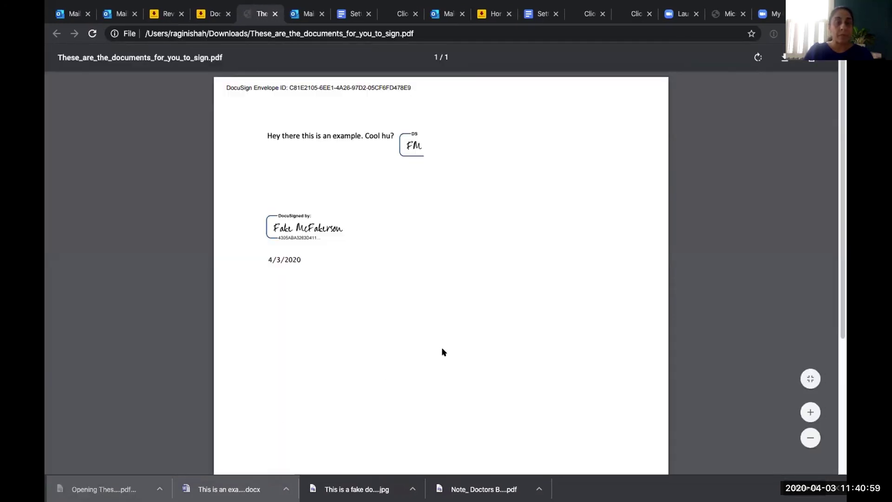